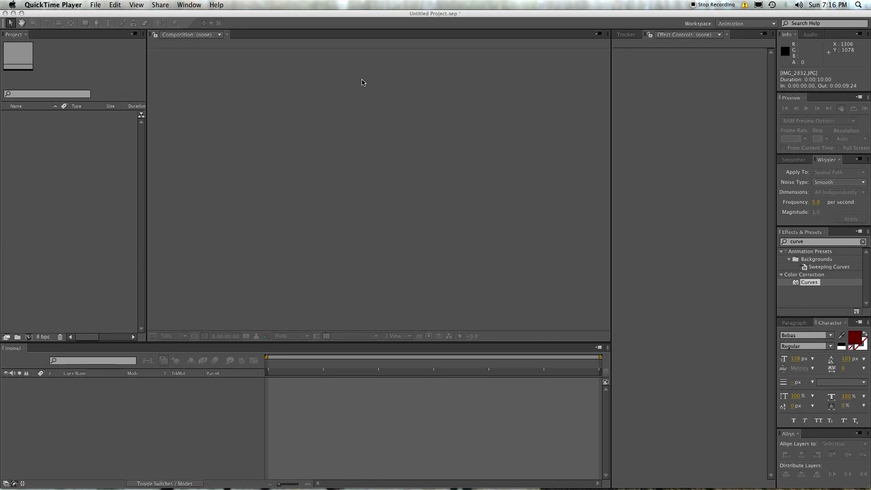
Step: Browse to the 2012_03_26 photo folder and preview IMG_2836.JPG full size
{"action": "left_click", "coordinate": [44, 206]}
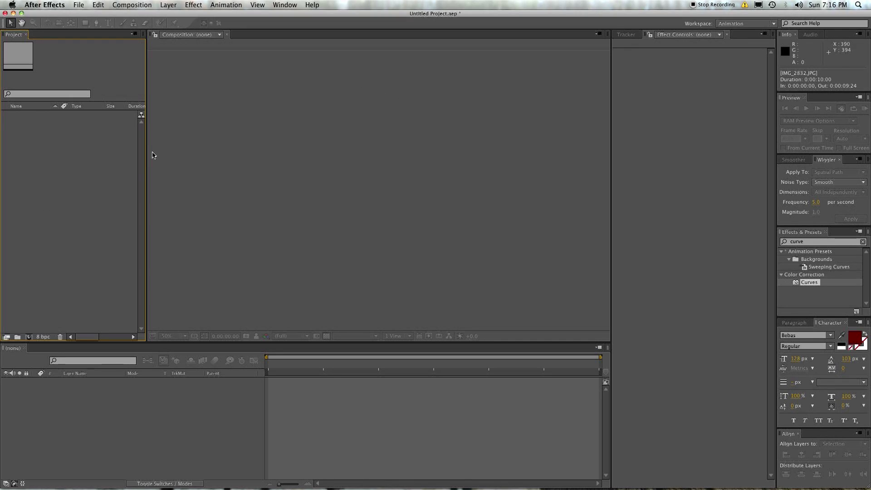
{"action": "key", "text": "super+i"}
{"action": "left_click", "coordinate": [380, 67]}
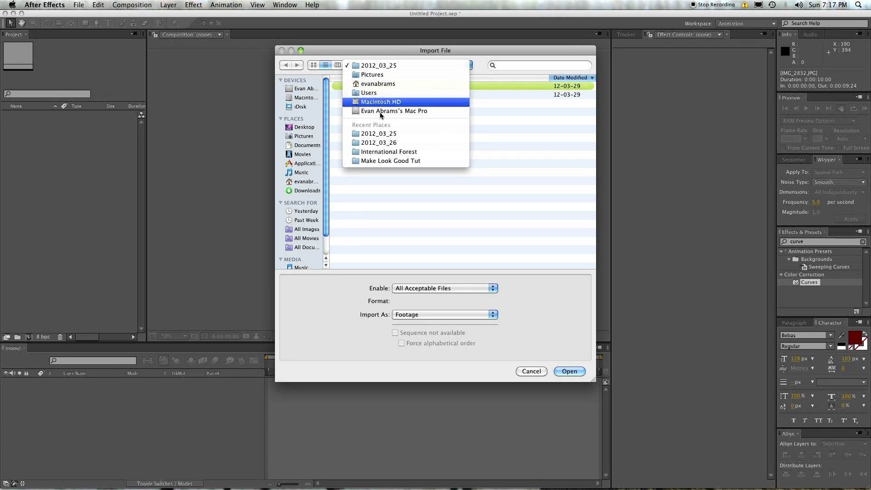
{"action": "left_click", "coordinate": [385, 144]}
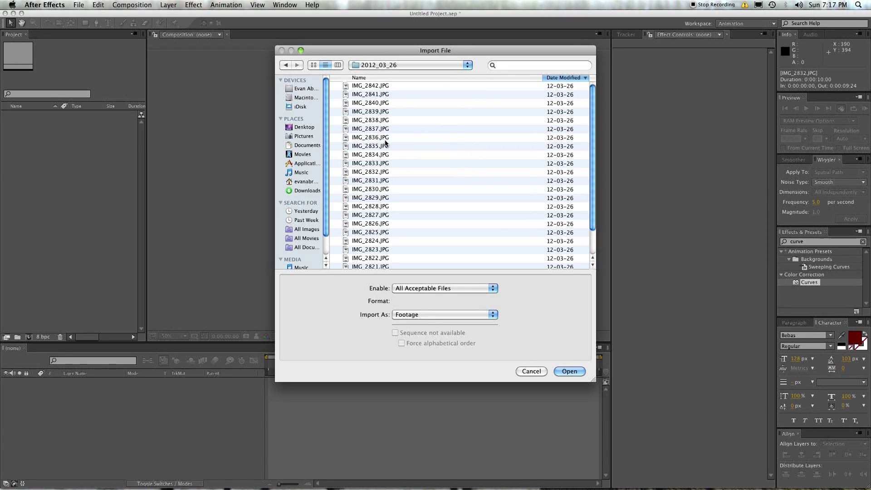
{"action": "left_click", "coordinate": [363, 86]}
{"action": "left_click", "coordinate": [364, 137]}
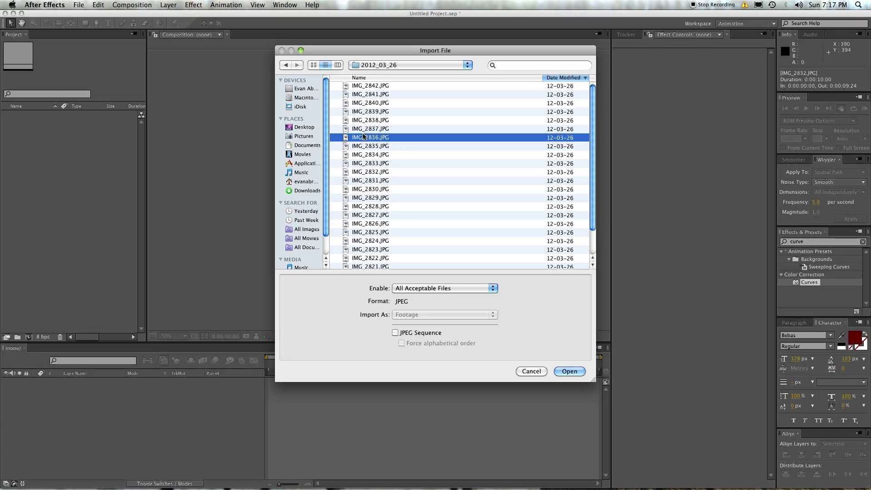
{"action": "key", "text": "space"}
Step: Import IMG_2825.JPG and build Comp 1 from it
{"action": "key", "text": "space"}
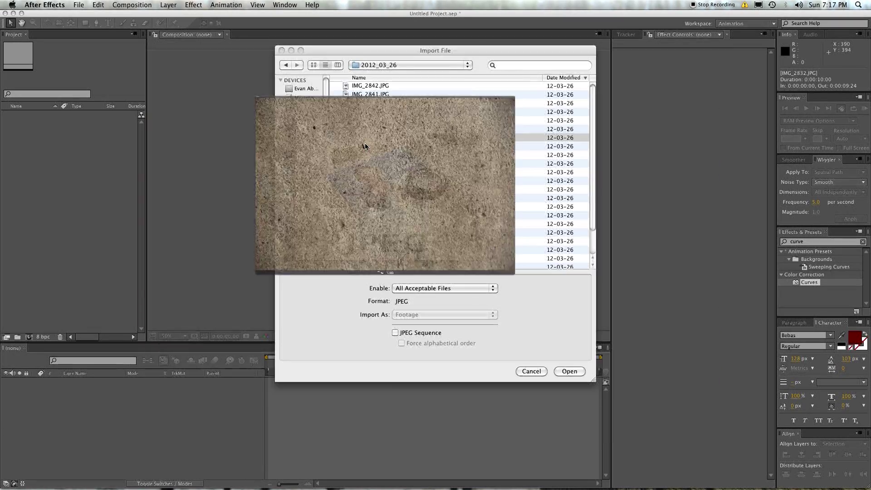
{"action": "left_click", "coordinate": [379, 204]}
{"action": "key", "text": "space"}
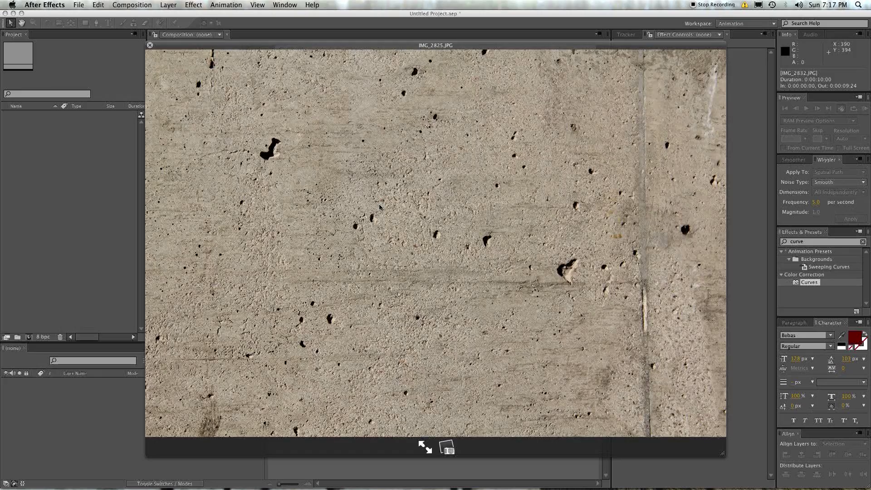
{"action": "key", "text": "space"}
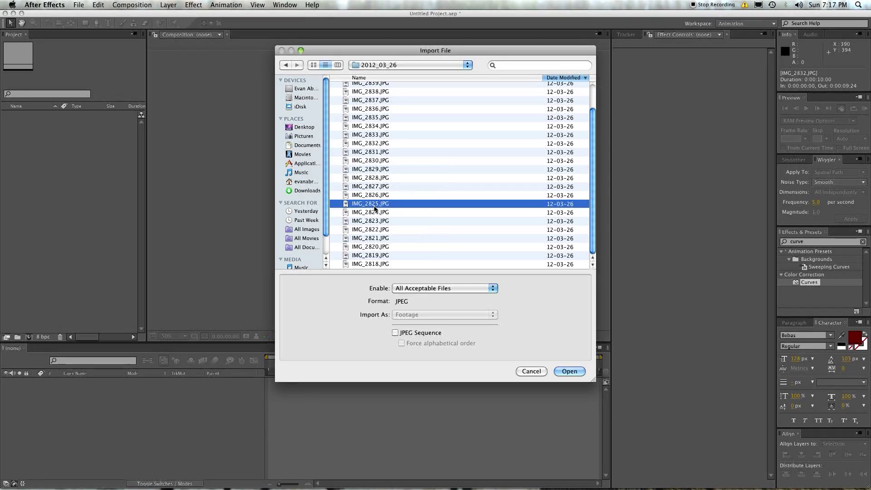
{"action": "key", "text": "Return"}
{"action": "left_click_drag", "start_coordinate": [34, 115], "coordinate": [158, 429]}
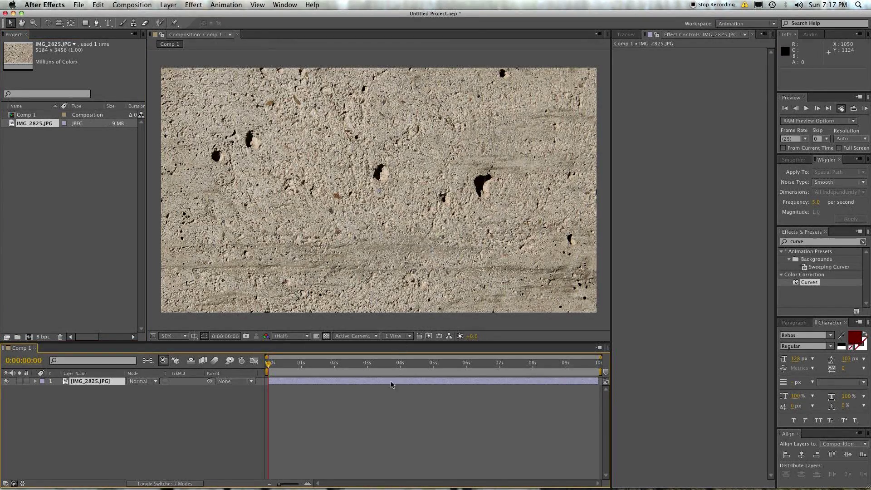
Step: Drag the IMG_2825 photo to frame a different wall patch, keeping Normal blending
{"action": "left_click_drag", "start_coordinate": [478, 171], "coordinate": [341, 162]}
{"action": "left_click", "coordinate": [141, 412]}
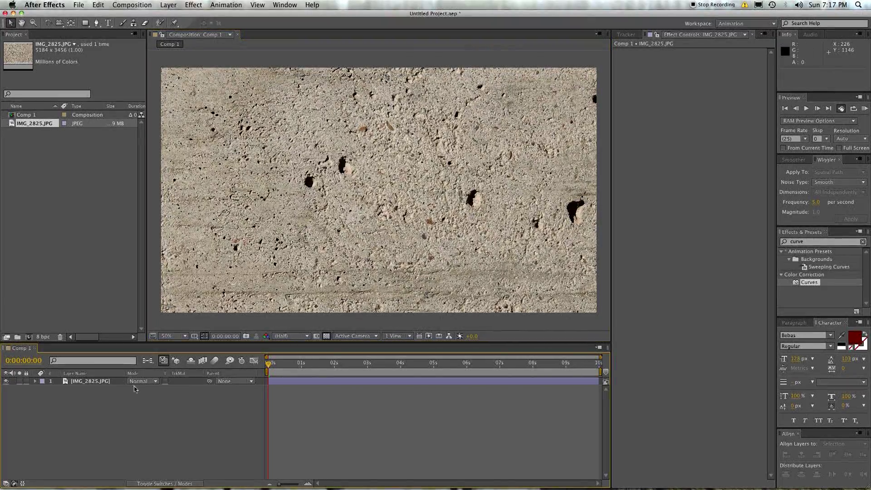
{"action": "left_click", "coordinate": [101, 383]}
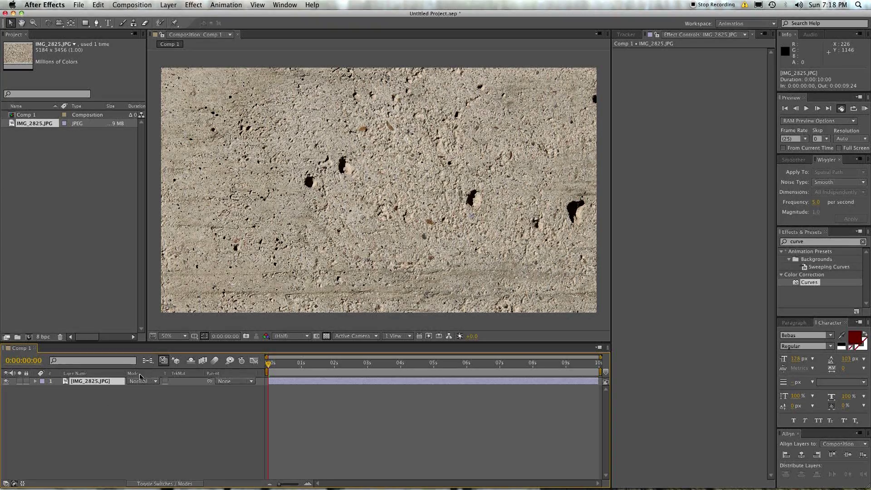
{"action": "left_click", "coordinate": [136, 381]}
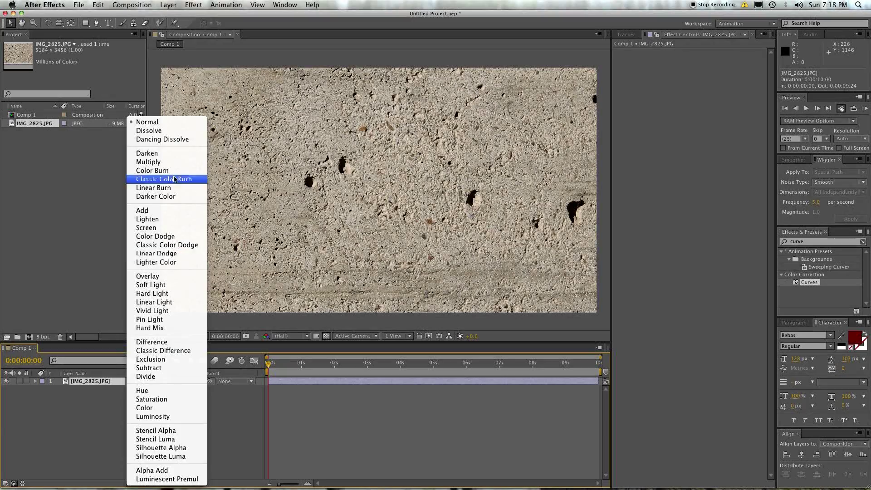
{"action": "left_click", "coordinate": [159, 179]}
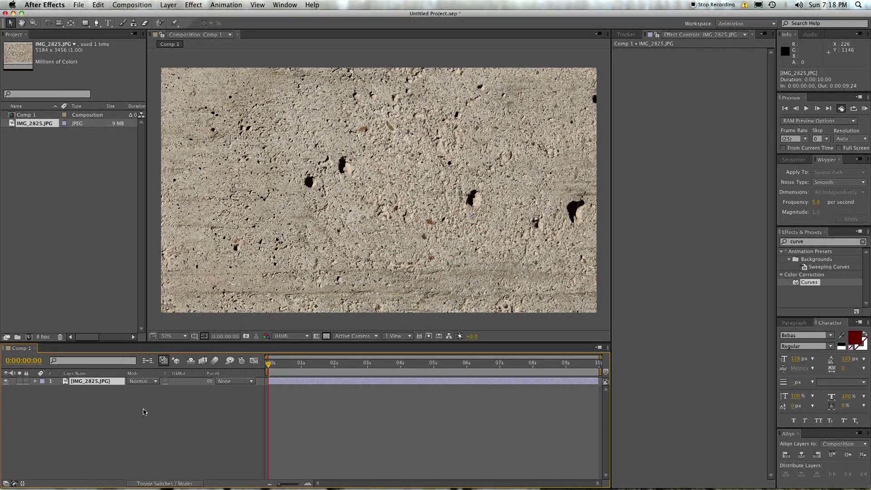
{"action": "left_click", "coordinate": [112, 392]}
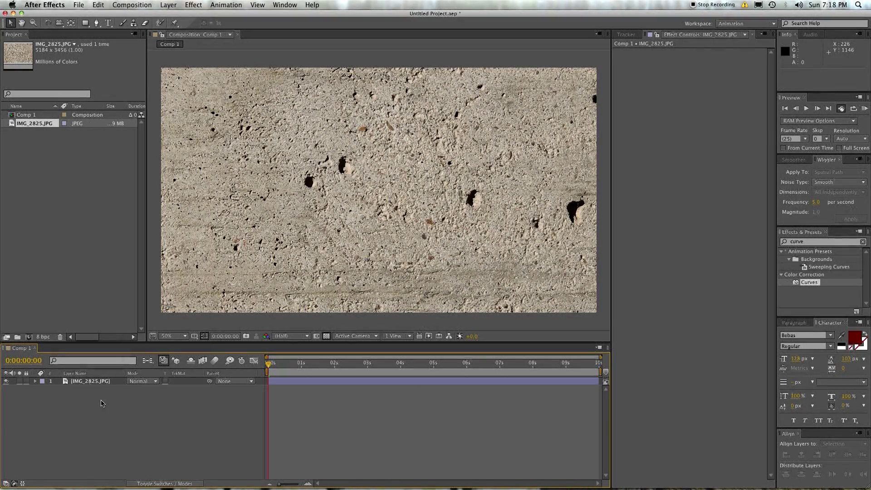
{"action": "key", "text": "super+t"}
{"action": "left_click", "coordinate": [313, 179]}
{"action": "type", "text": "@ECABRAMS"}
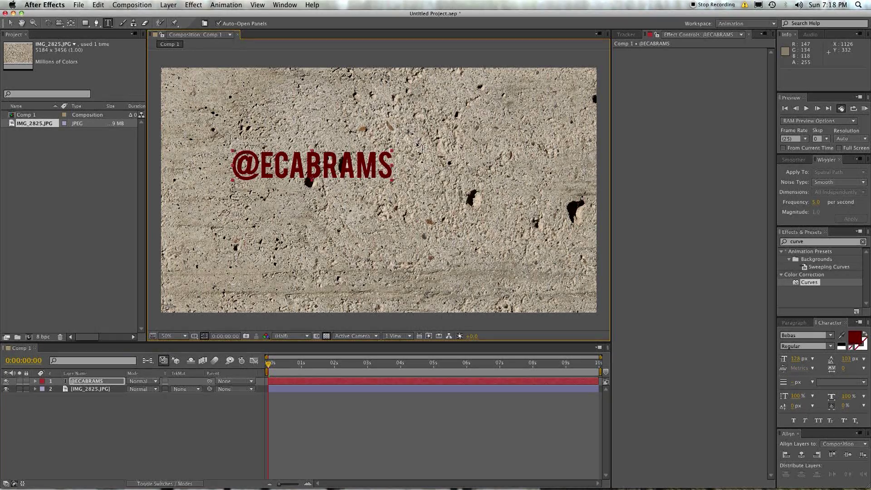
{"action": "key", "text": "v"}
{"action": "left_click_drag", "start_coordinate": [393, 151], "coordinate": [488, 111]}
{"action": "left_click_drag", "start_coordinate": [395, 135], "coordinate": [448, 180]}
Step: Leave the title's dark red colour unchanged and nudge it into the centre
{"action": "left_click", "coordinate": [855, 338]}
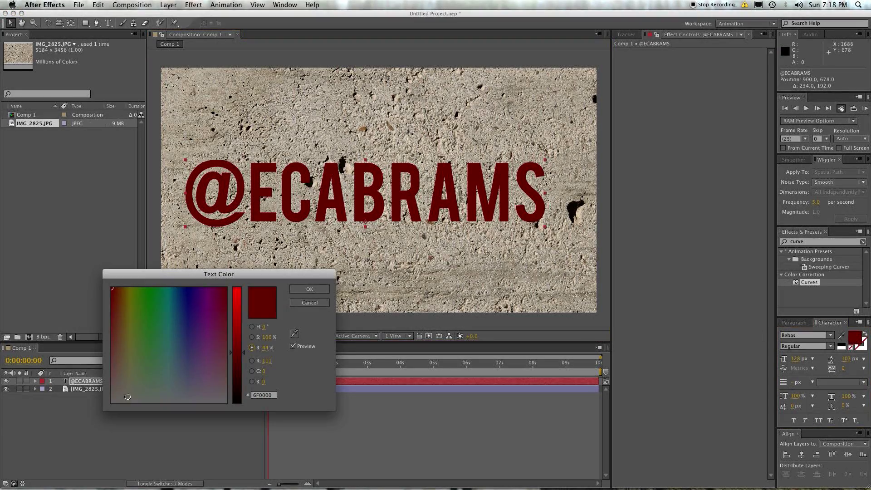
{"action": "left_click", "coordinate": [269, 343]}
{"action": "key", "text": "Return"}
{"action": "left_click_drag", "start_coordinate": [218, 209], "coordinate": [225, 201]}
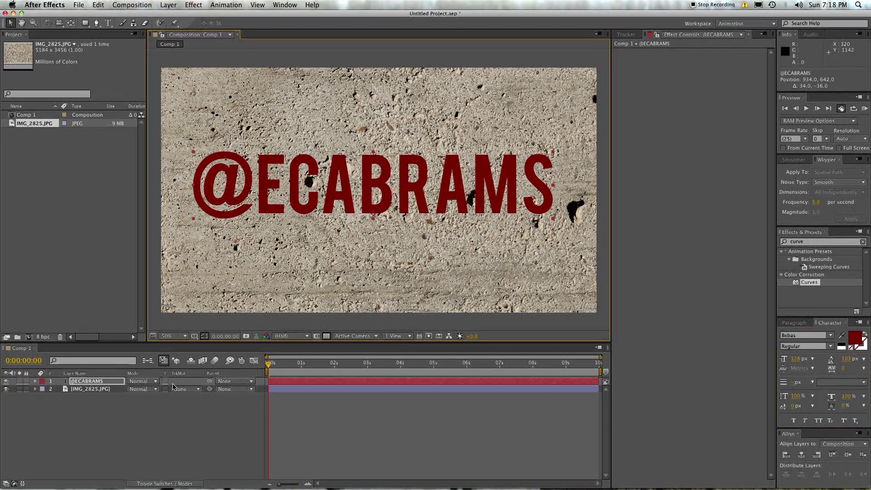
Step: Set the title to Overlay, then try a diagonal rotation and undo it
{"action": "left_click", "coordinate": [155, 383]}
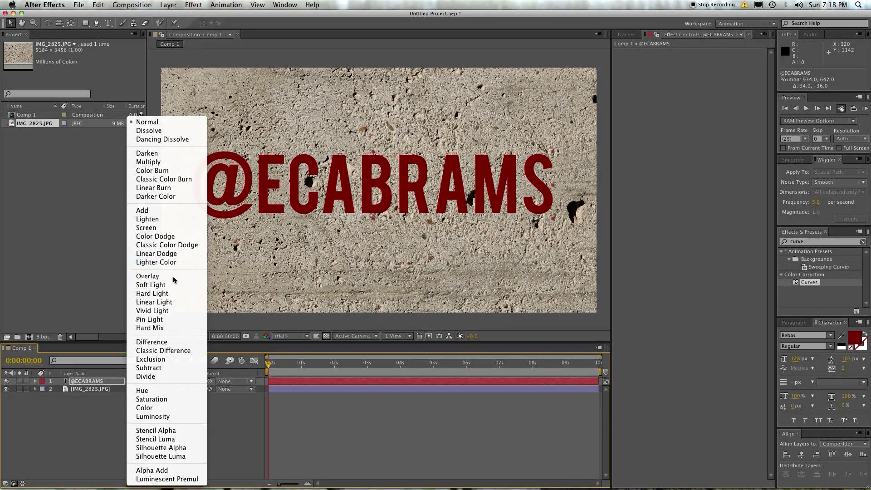
{"action": "left_click", "coordinate": [148, 276]}
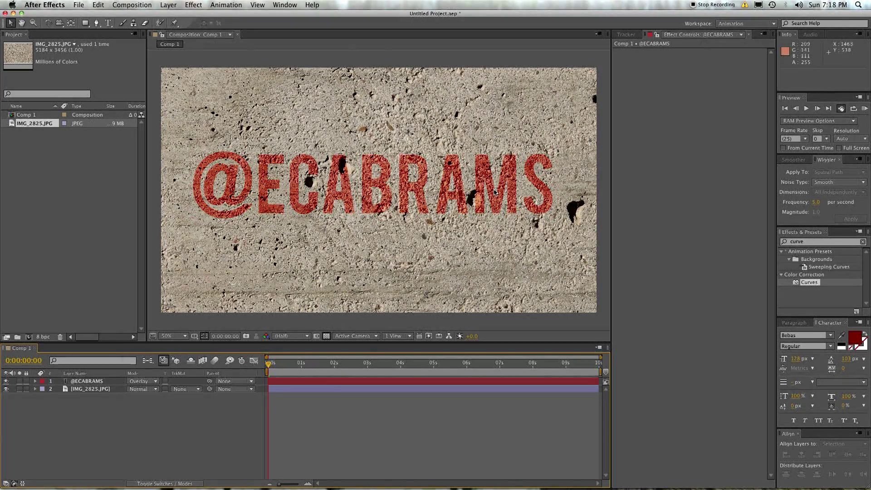
{"action": "left_click", "coordinate": [361, 178]}
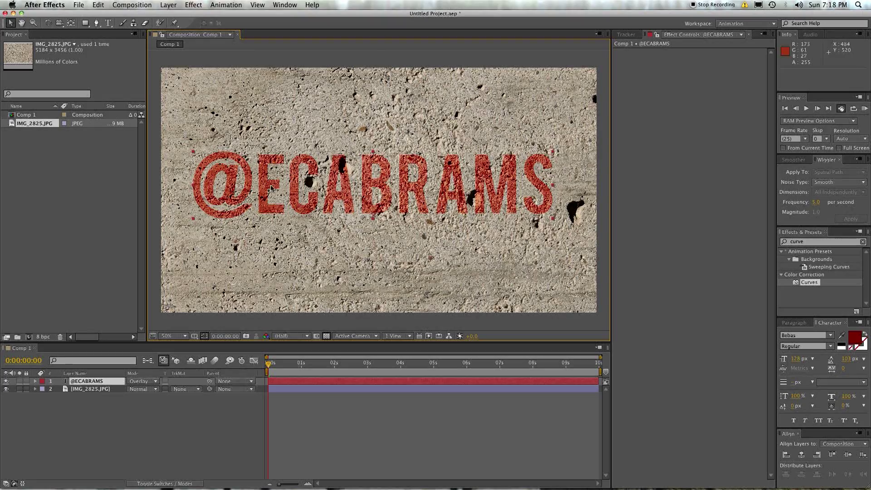
{"action": "key", "text": "w"}
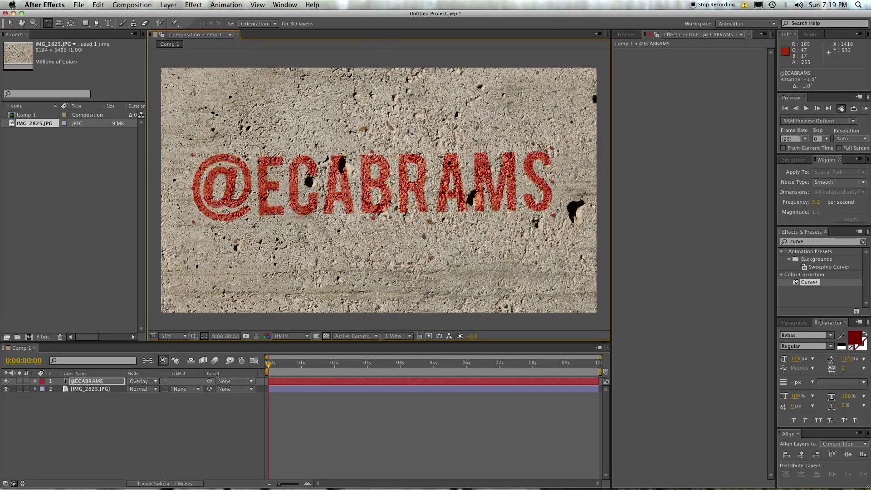
{"action": "left_click_drag", "start_coordinate": [512, 168], "coordinate": [458, 145]}
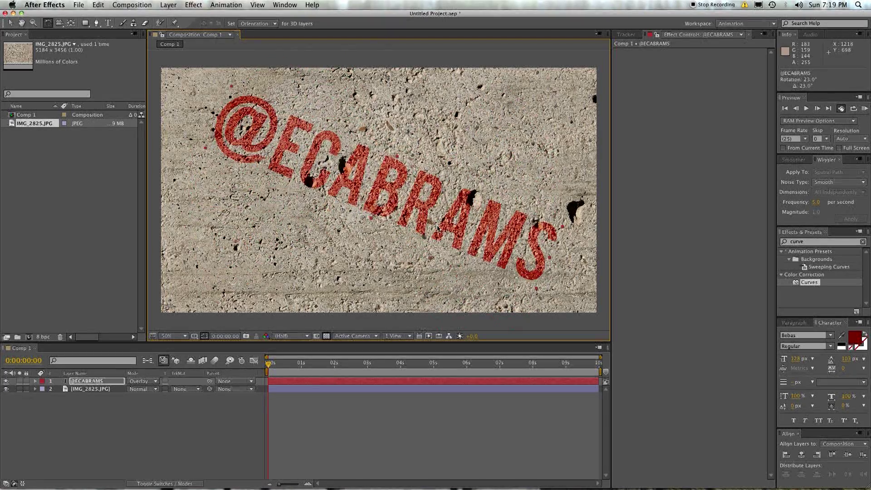
{"action": "key", "text": "super+z"}
{"action": "key", "text": "v"}
{"action": "left_click", "coordinate": [164, 467]}
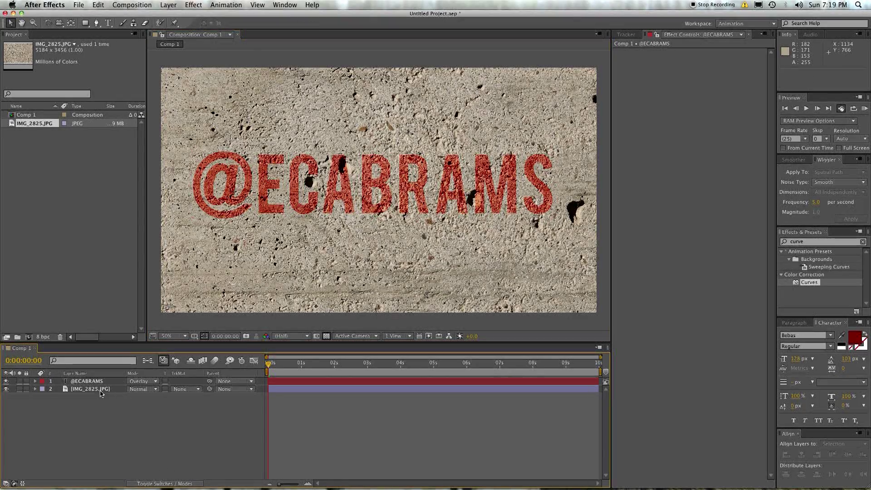
Step: Cycle the title through Dissolve, Classic Color Burn, Add and others, ending on Overlay
{"action": "left_click", "coordinate": [141, 381]}
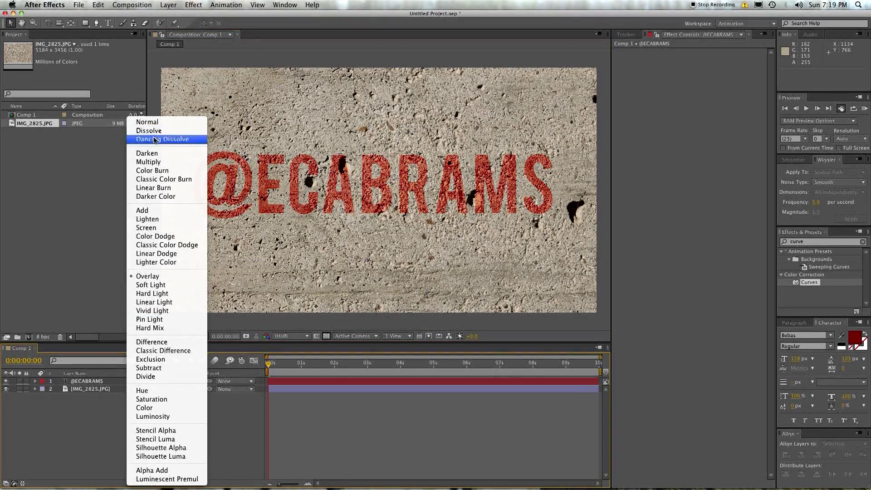
{"action": "left_click", "coordinate": [149, 131]}
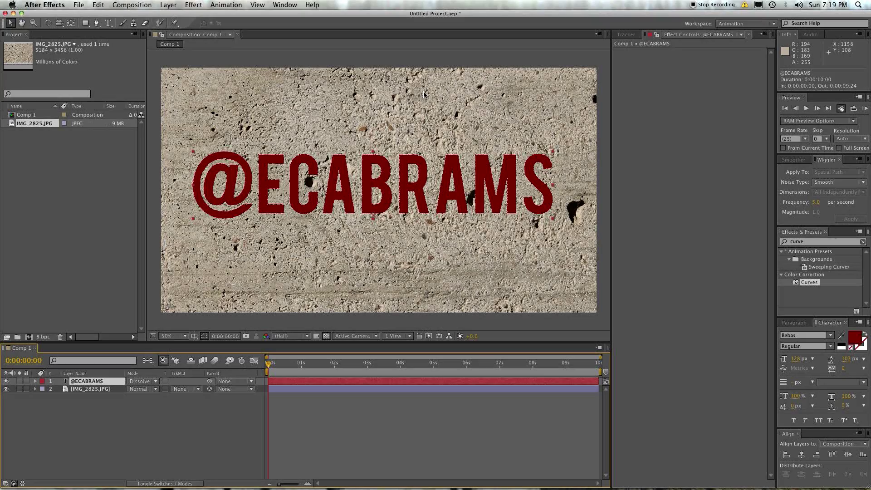
{"action": "key", "text": "shift+="}
{"action": "key", "text": "shift+="}
{"action": "key", "text": "shift+="}
{"action": "key", "text": "shift+="}
{"action": "key", "text": "shift+="}
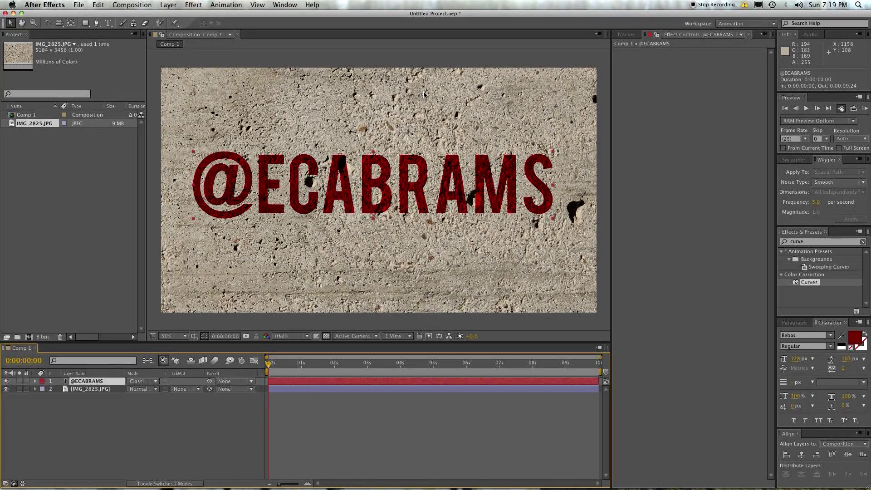
{"action": "key", "text": "shift+minus"}
{"action": "key", "text": "shift+minus"}
{"action": "key", "text": "shift+minus"}
{"action": "key", "text": "shift+minus"}
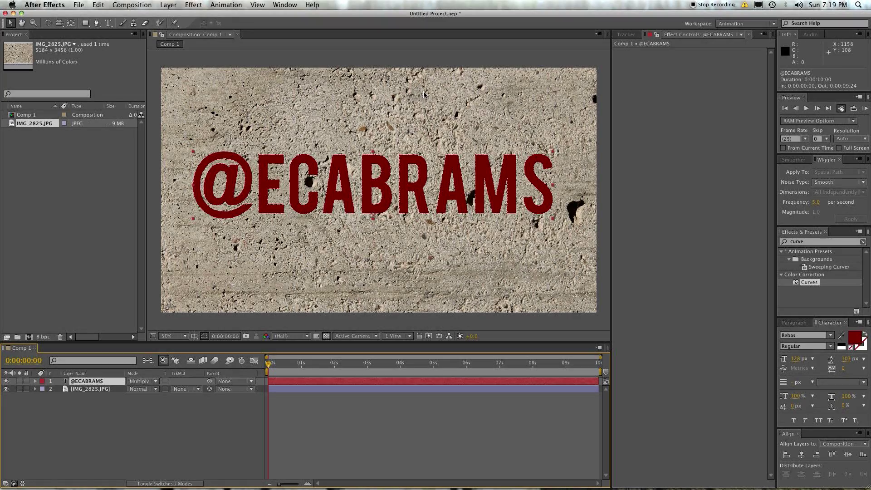
{"action": "key", "text": "shift+="}
{"action": "key", "text": "shift+="}
{"action": "key", "text": "shift+="}
{"action": "key", "text": "shift+="}
{"action": "key", "text": "shift+="}
{"action": "key", "text": "shift+="}
{"action": "key", "text": "shift+="}
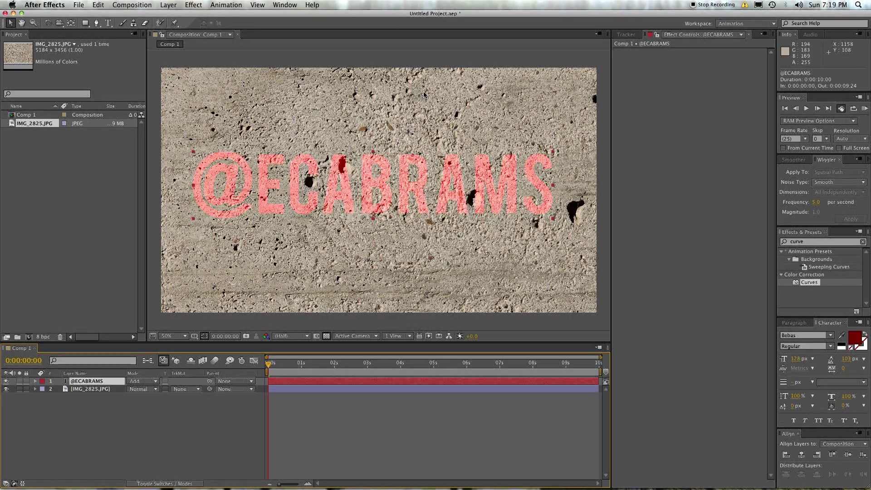
{"action": "key", "text": "shift+minus"}
{"action": "key", "text": "shift+="}
{"action": "key", "text": "shift+minus"}
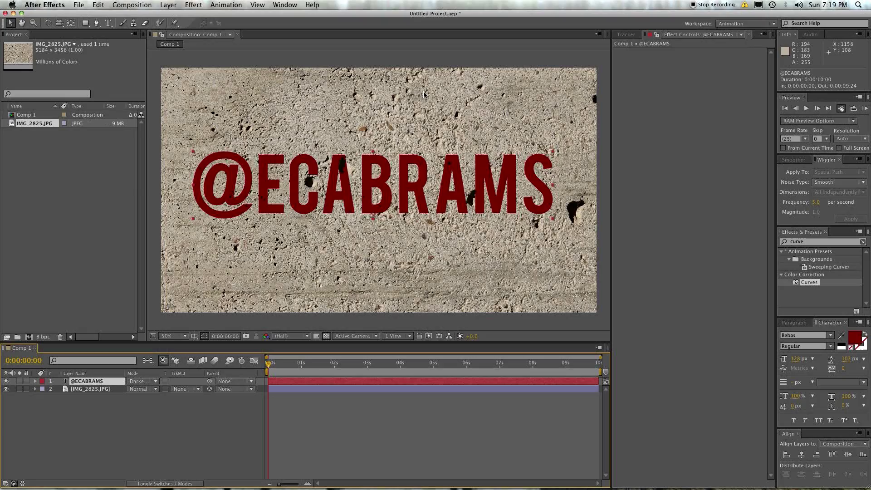
{"action": "key", "text": "shift+="}
{"action": "key", "text": "shift+="}
{"action": "key", "text": "shift+="}
{"action": "key", "text": "shift+="}
{"action": "key", "text": "shift+="}
{"action": "key", "text": "shift+="}
{"action": "key", "text": "shift+="}
{"action": "key", "text": "shift+="}
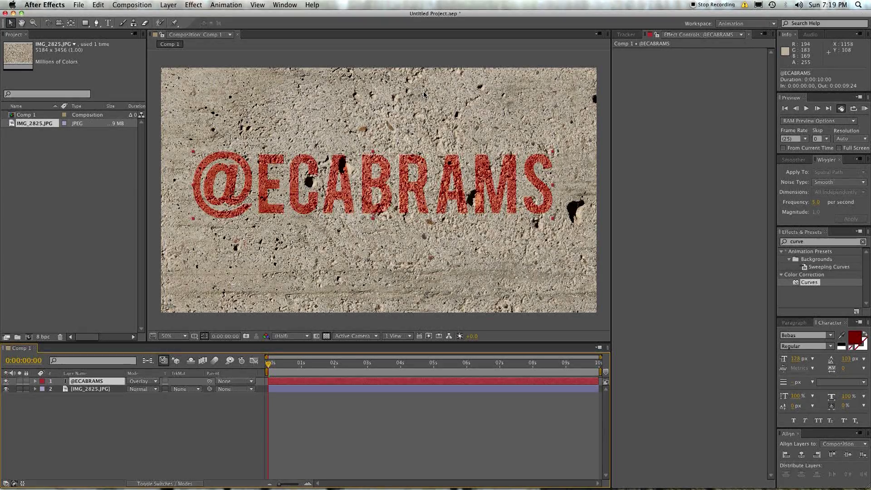
{"action": "key", "text": "shift+="}
{"action": "key", "text": "shift+minus"}
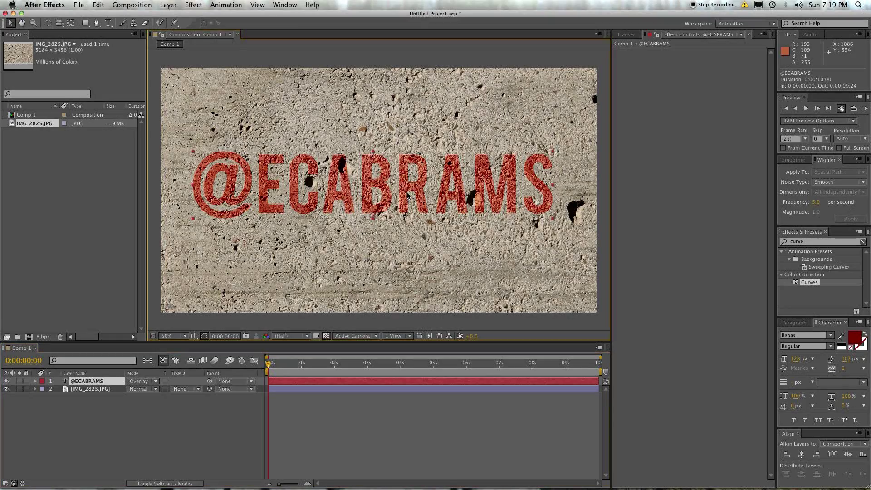
{"action": "left_click", "coordinate": [123, 390]}
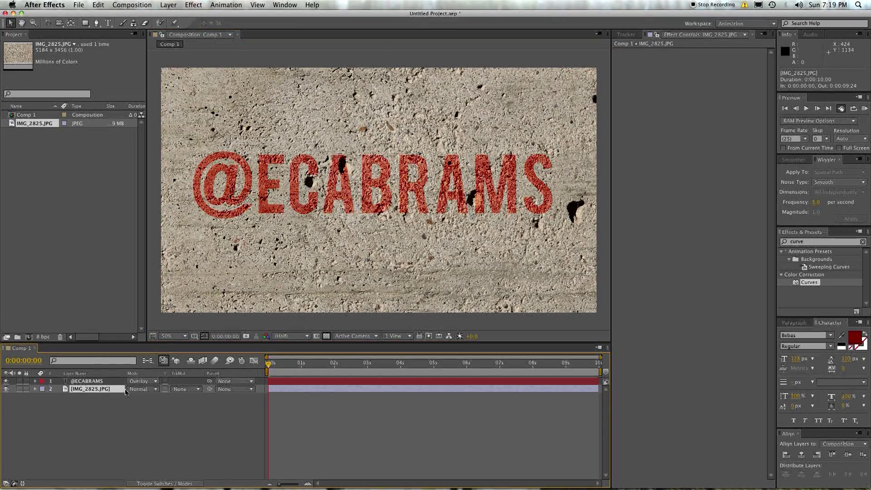
{"action": "left_click", "coordinate": [249, 450]}
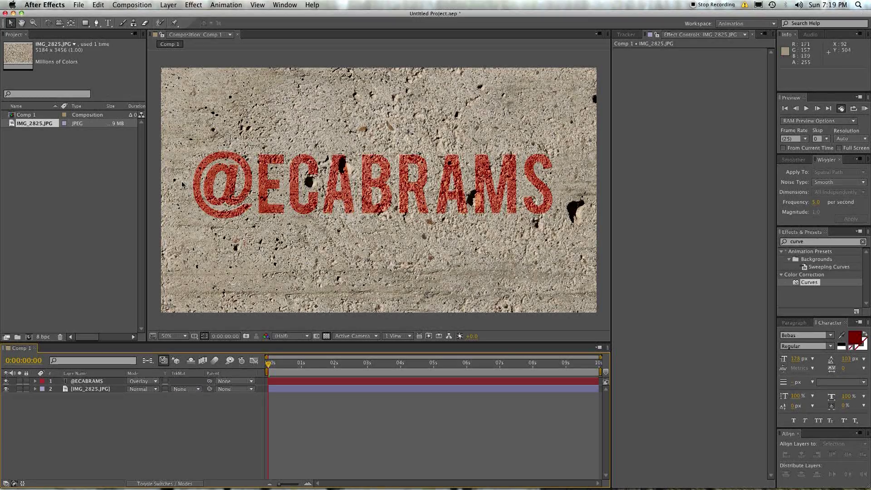
Step: Inspect the Overlay blend up close, then duplicate the concrete image layer
{"action": "key", "text": "period"}
{"action": "key", "text": "period"}
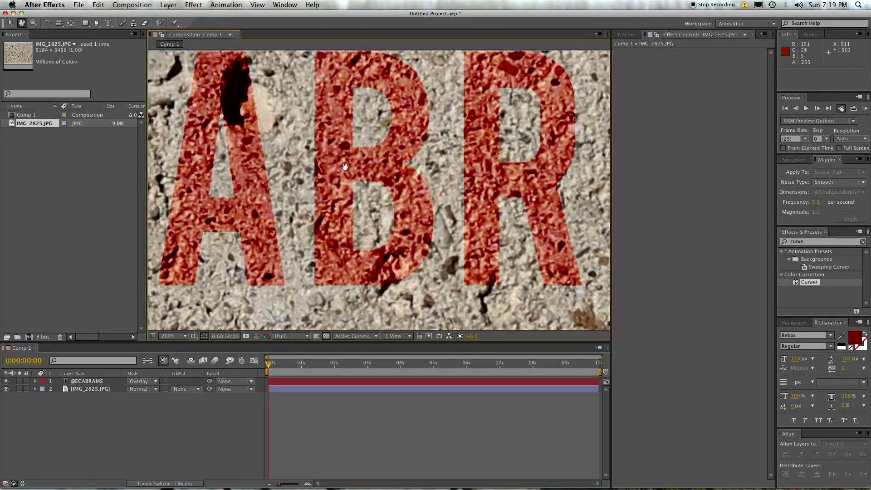
{"action": "left_click_drag", "start_coordinate": [345, 167], "coordinate": [404, 214]}
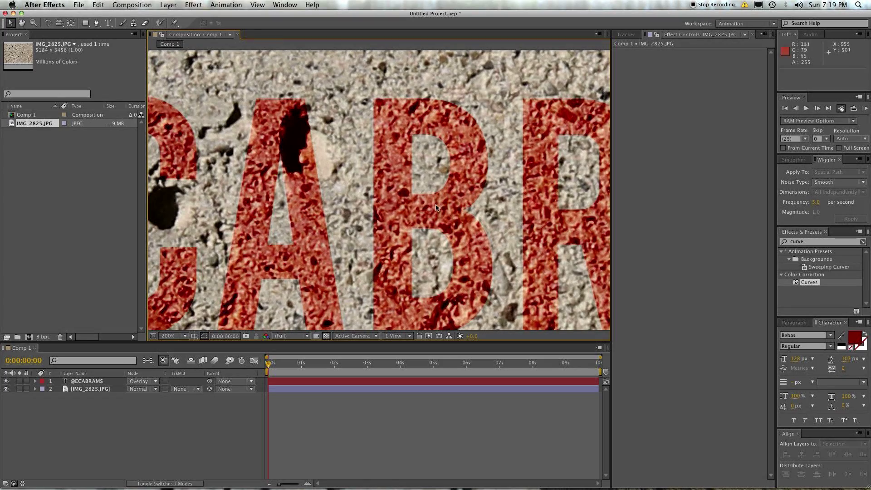
{"action": "key", "text": "comma"}
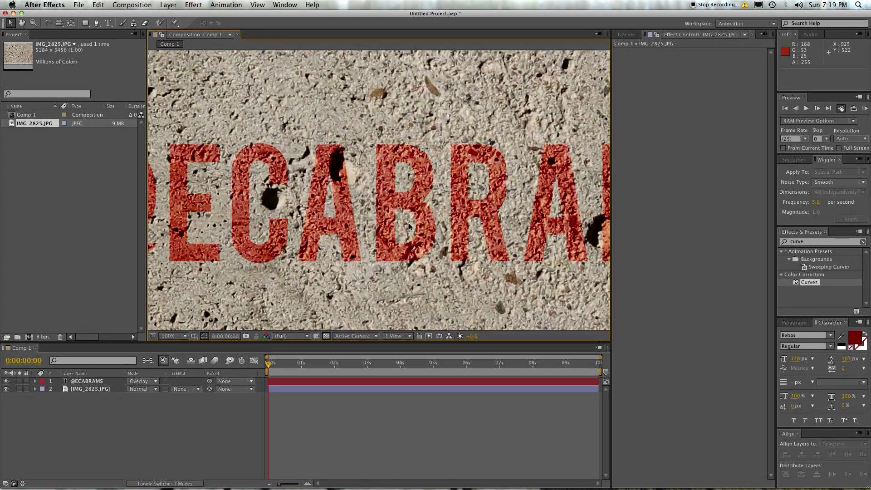
{"action": "key", "text": "comma"}
{"action": "left_click", "coordinate": [99, 389]}
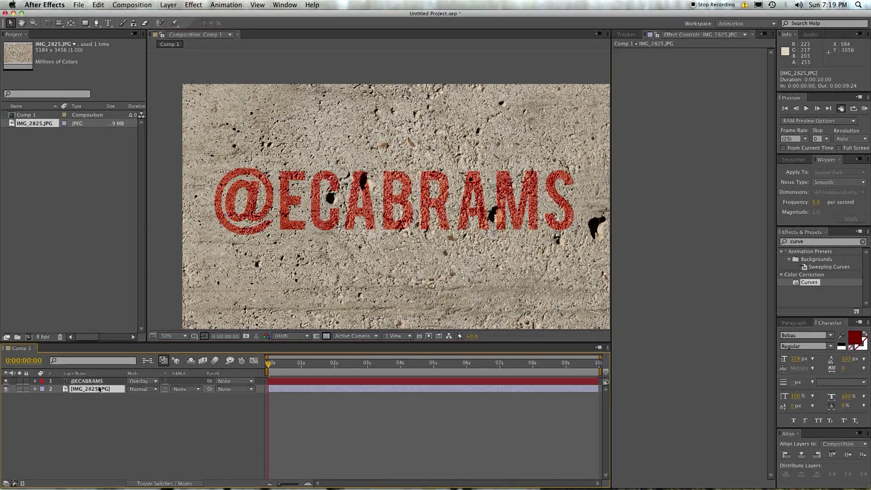
{"action": "key", "text": "ctrl+d"}
{"action": "left_click_drag", "start_coordinate": [99, 389], "coordinate": [95, 382]}
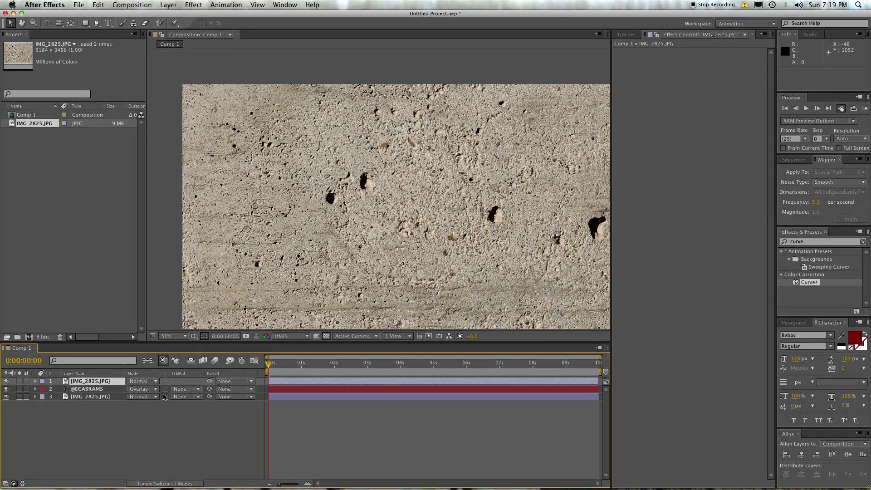
{"action": "left_click", "coordinate": [178, 389]}
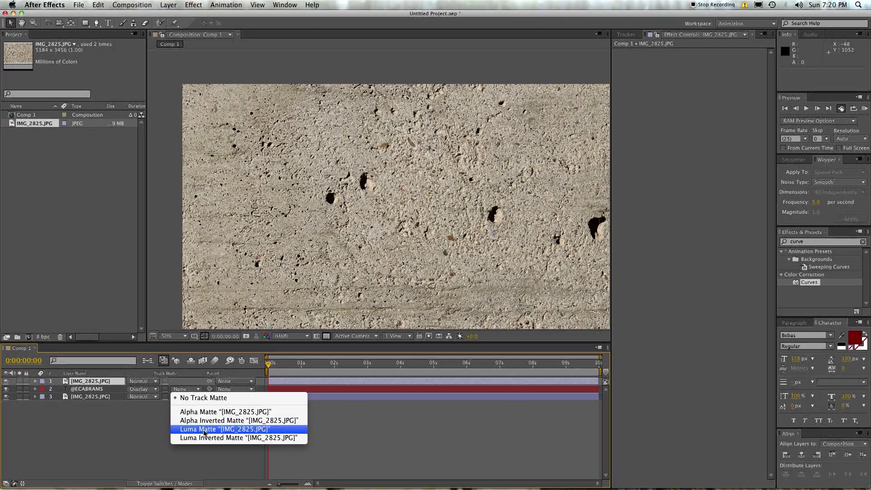
{"action": "left_click", "coordinate": [204, 429]}
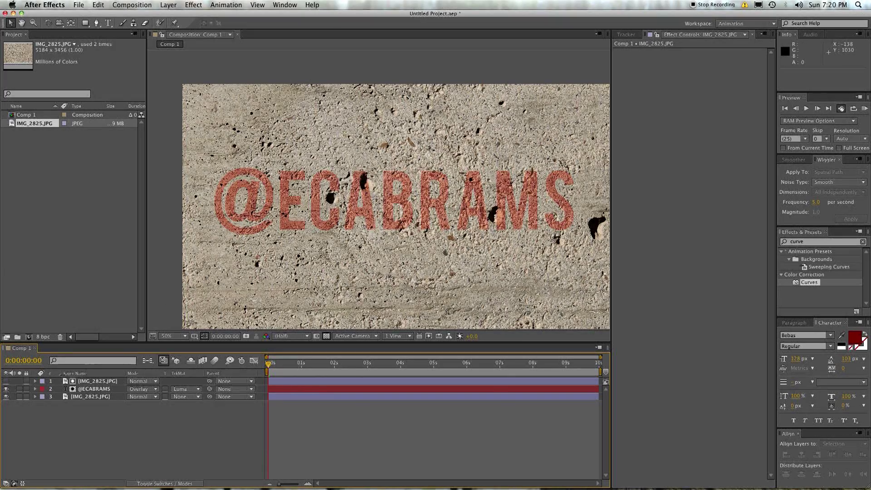
{"action": "left_click", "coordinate": [6, 397]}
{"action": "key", "text": "period"}
{"action": "key", "text": "period"}
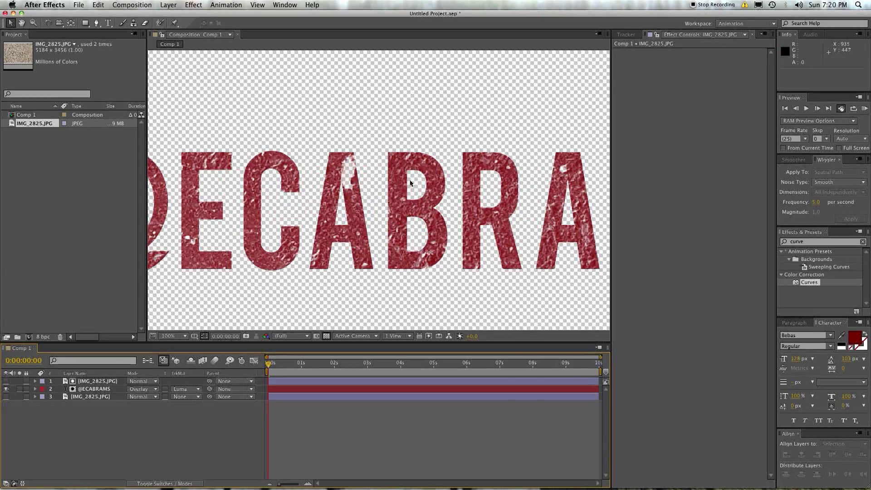
{"action": "left_click", "coordinate": [7, 382]}
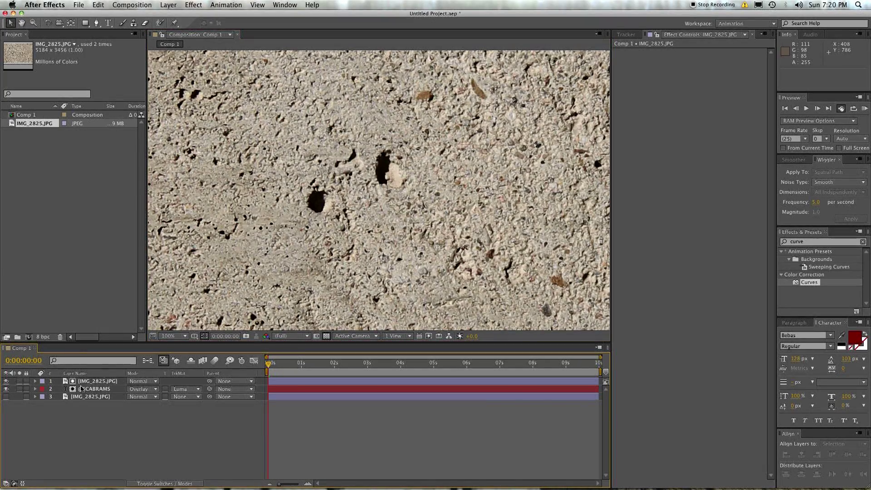
{"action": "left_click", "coordinate": [7, 382]}
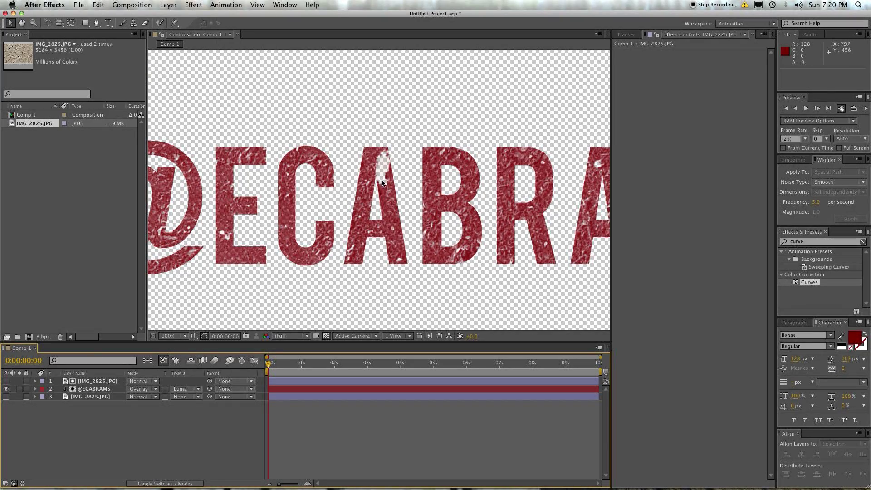
{"action": "scroll", "coordinate": [387, 184], "scroll_direction": "up", "scroll_amount": 1}
{"action": "scroll", "coordinate": [363, 273], "scroll_direction": "up", "scroll_amount": 1}
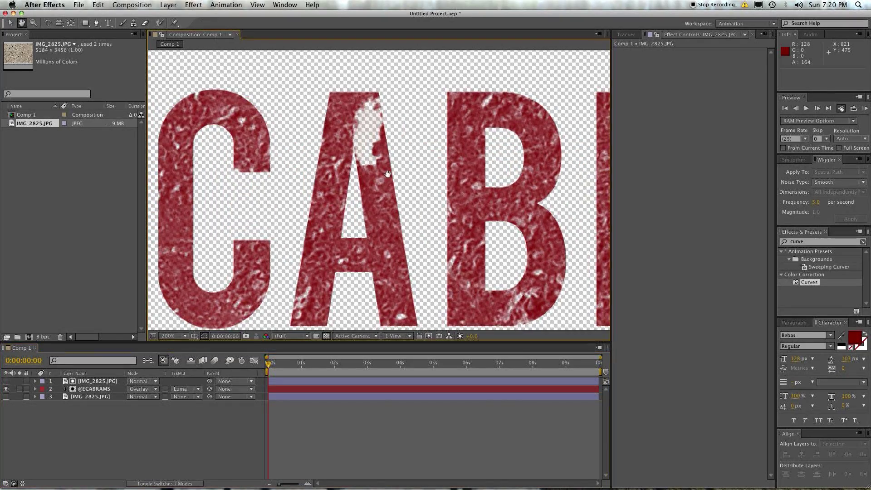
{"action": "left_click", "coordinate": [337, 383]}
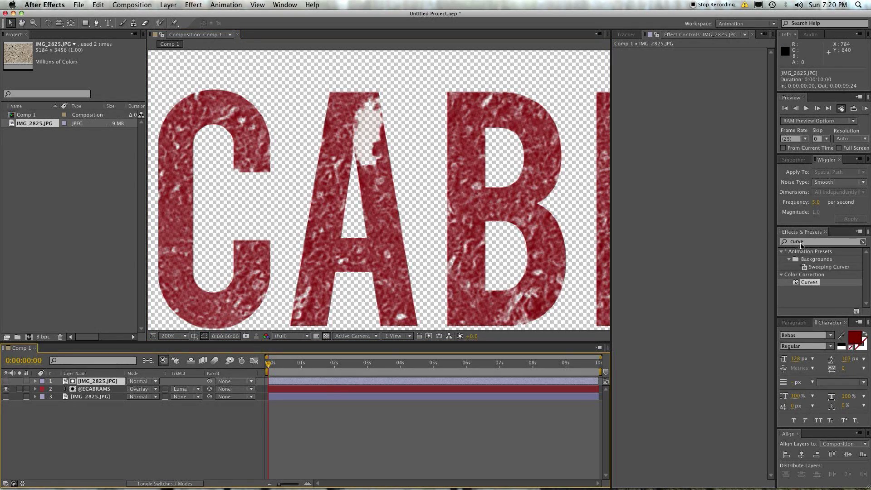
Step: Apply the Curves effect to the top concrete matte layer
{"action": "left_click_drag", "start_coordinate": [803, 241], "coordinate": [701, 236]}
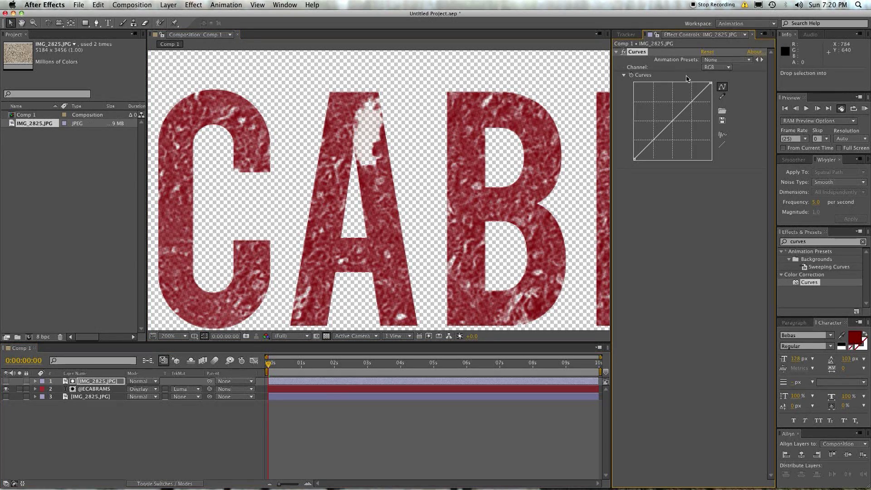
{"action": "scroll", "coordinate": [358, 143], "scroll_direction": "down", "scroll_amount": 2}
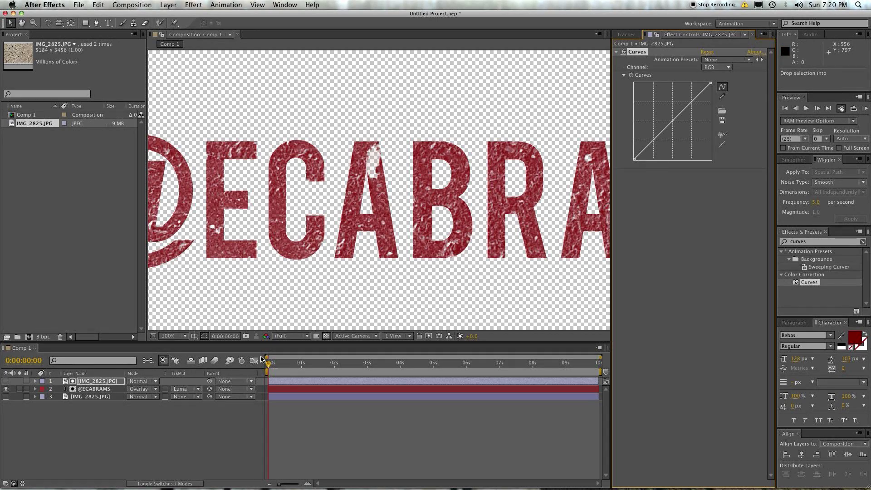
{"action": "left_click", "coordinate": [279, 398]}
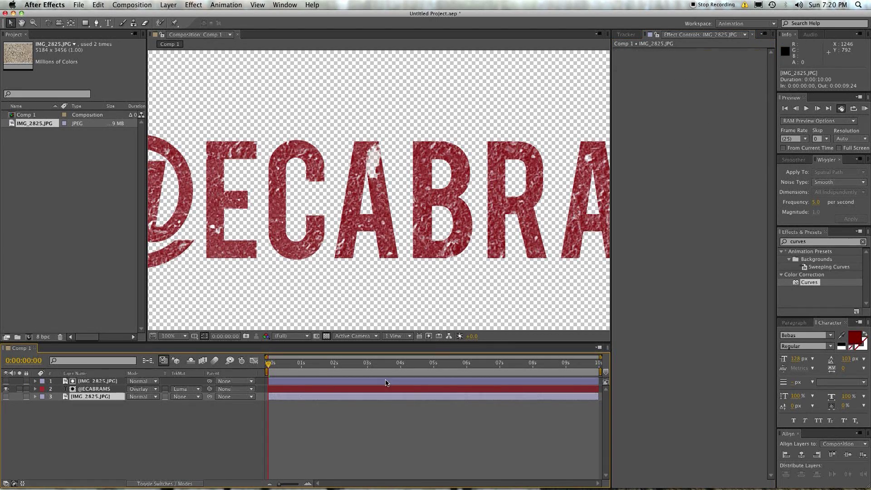
{"action": "left_click", "coordinate": [437, 381]}
{"action": "left_click_drag", "start_coordinate": [310, 144], "coordinate": [408, 149]}
{"action": "scroll", "coordinate": [426, 163], "scroll_direction": "up", "scroll_amount": 2}
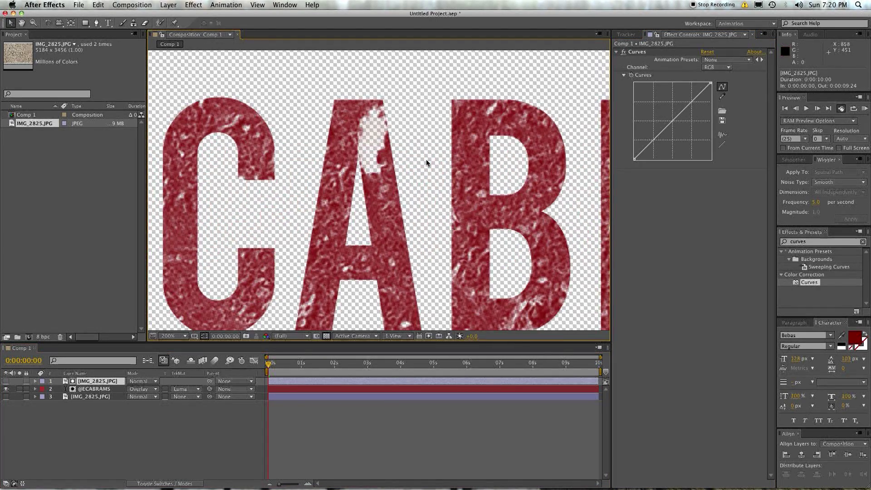
Step: Pull a steep S-curve so the letters turn solid, then shift the texture inside them
{"action": "left_click_drag", "start_coordinate": [699, 109], "coordinate": [700, 89]}
{"action": "left_click_drag", "start_coordinate": [649, 141], "coordinate": [646, 156]}
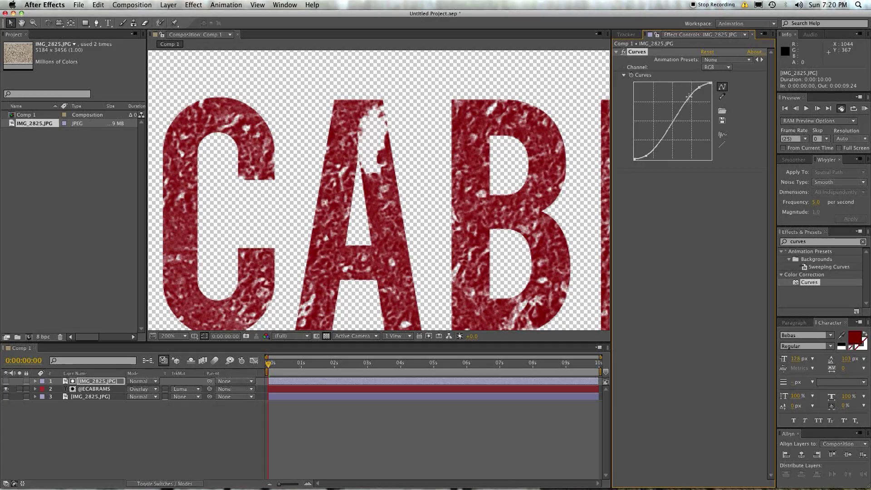
{"action": "left_click_drag", "start_coordinate": [689, 96], "coordinate": [669, 92]}
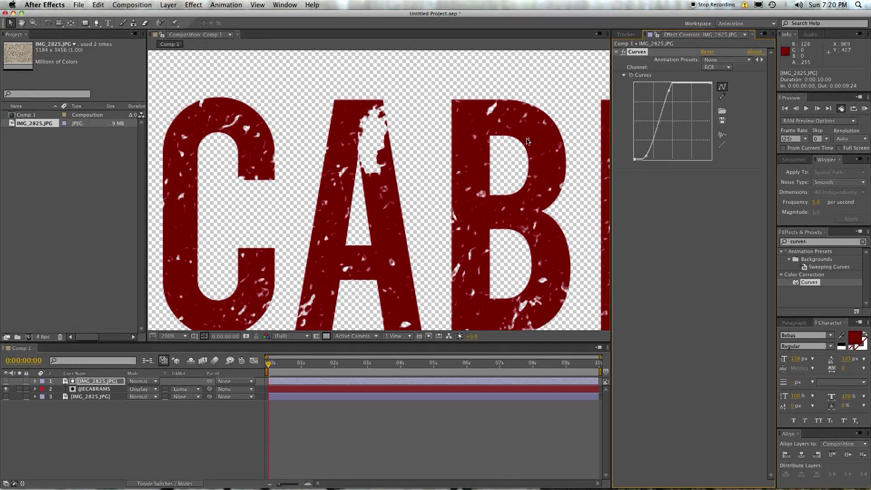
{"action": "scroll", "coordinate": [284, 252], "scroll_direction": "left", "scroll_amount": 10}
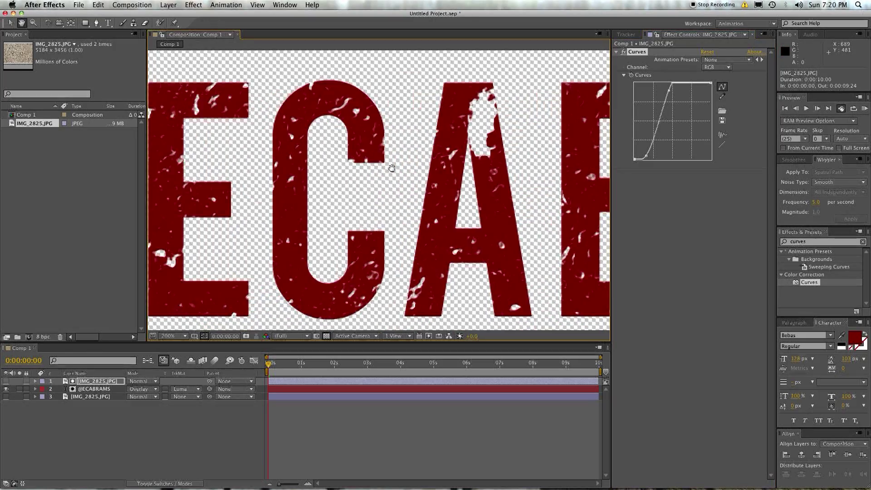
{"action": "left_click_drag", "start_coordinate": [427, 223], "coordinate": [352, 155]}
{"action": "scroll", "coordinate": [353, 156], "scroll_direction": "right", "scroll_amount": 10}
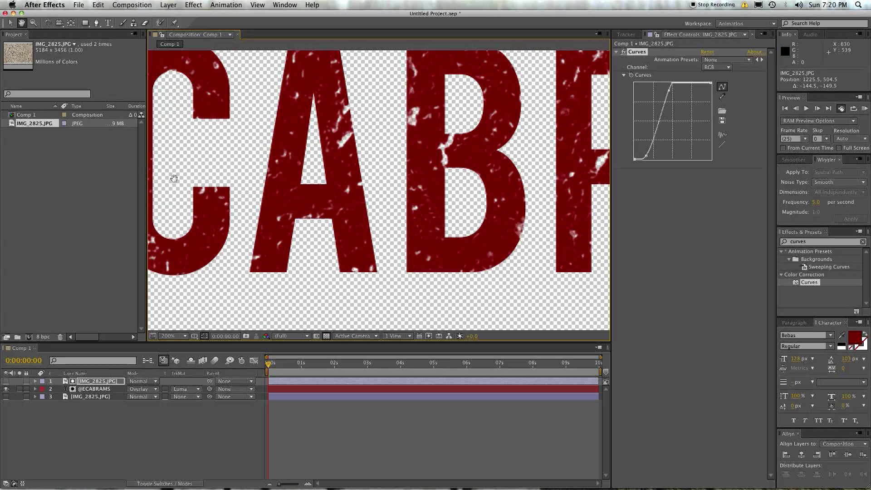
{"action": "scroll", "coordinate": [377, 249], "scroll_direction": "down", "scroll_amount": 4}
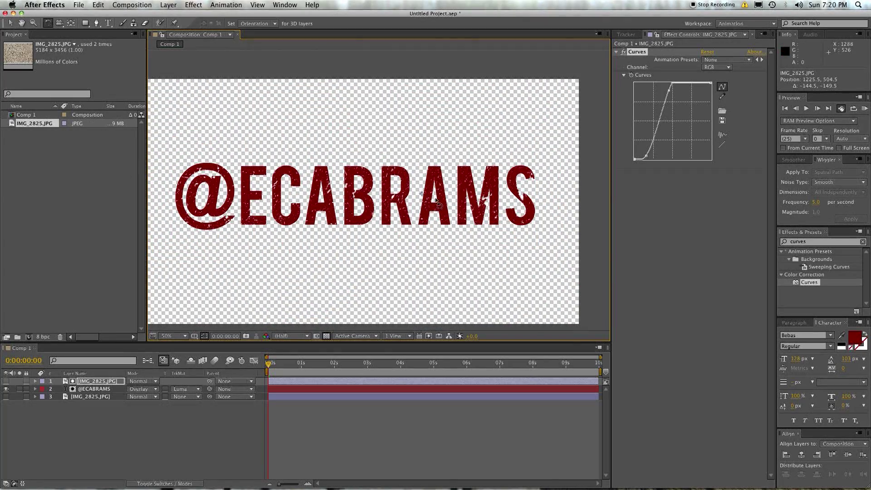
Step: Reposition the concrete matte across the letters and show the wall layer again
{"action": "left_click_drag", "start_coordinate": [432, 202], "coordinate": [485, 226]}
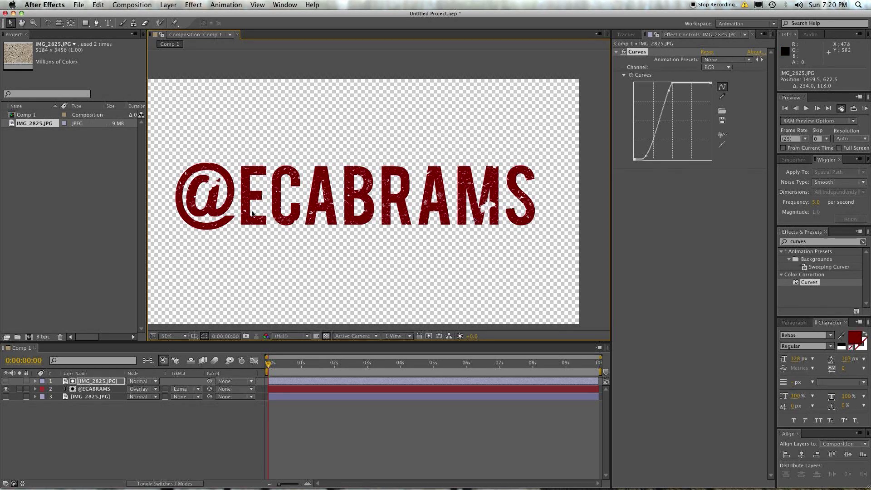
{"action": "left_click_drag", "start_coordinate": [368, 204], "coordinate": [375, 212]}
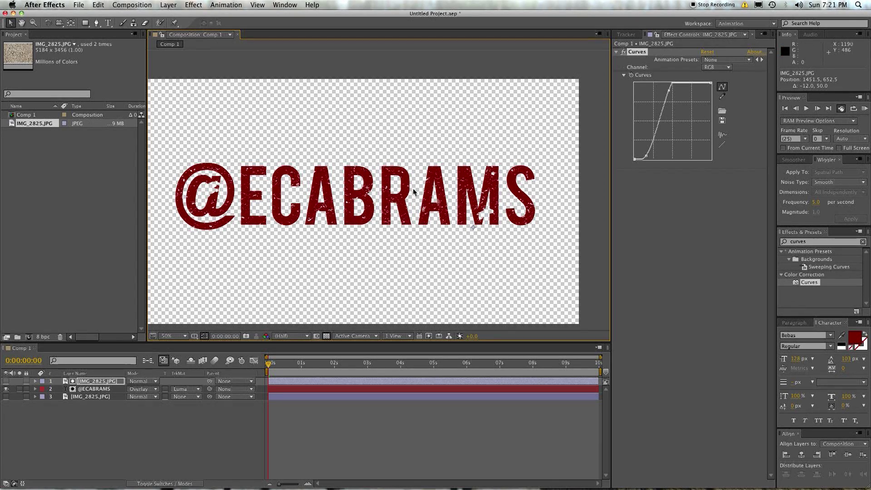
{"action": "left_click_drag", "start_coordinate": [413, 191], "coordinate": [367, 212]}
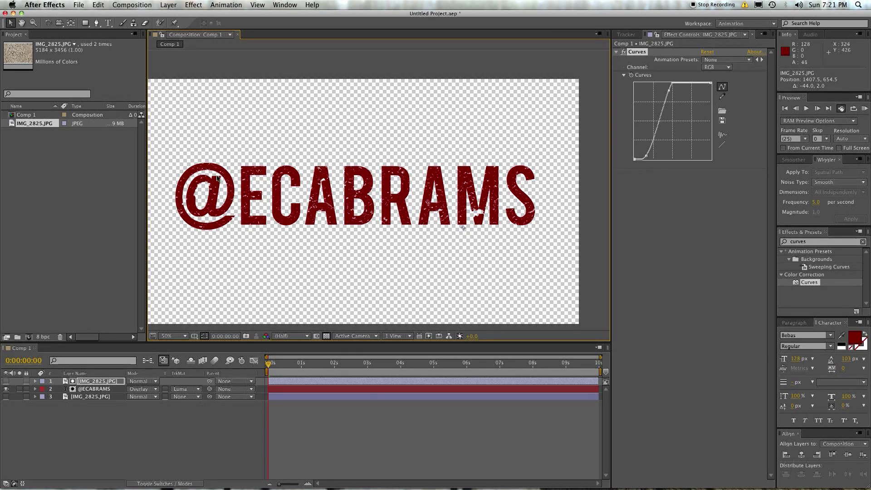
{"action": "left_click", "coordinate": [6, 397]}
{"action": "left_click", "coordinate": [218, 453]}
{"action": "key", "text": "period"}
{"action": "key", "text": "period"}
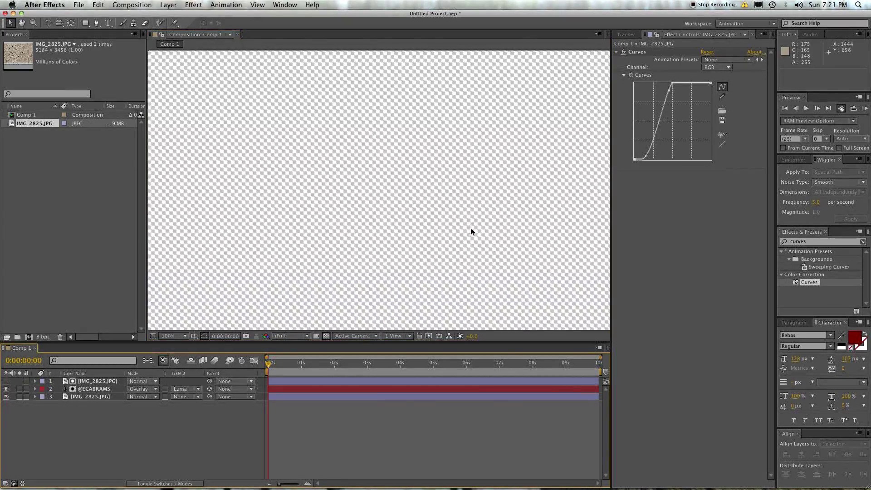
{"action": "scroll", "coordinate": [519, 229], "scroll_direction": "right", "scroll_amount": 5}
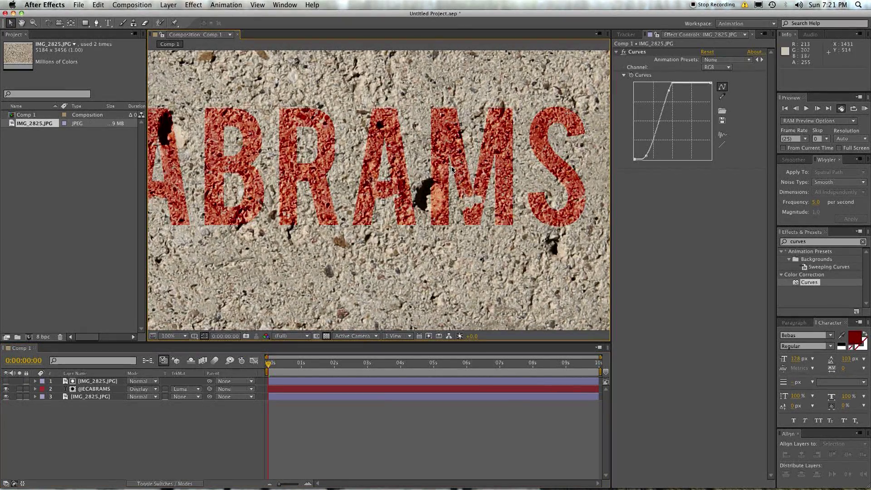
{"action": "scroll", "coordinate": [336, 166], "scroll_direction": "left", "scroll_amount": 6}
{"action": "key", "text": "comma"}
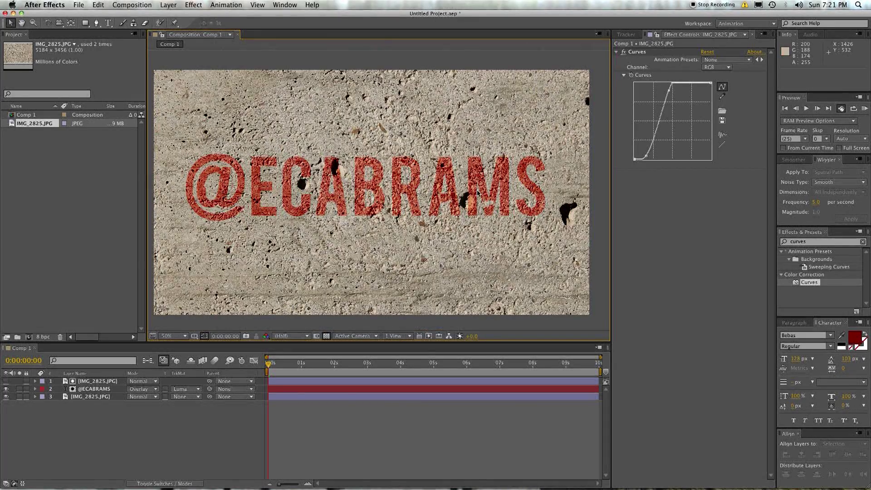
{"action": "key", "text": "period"}
{"action": "key", "text": "period"}
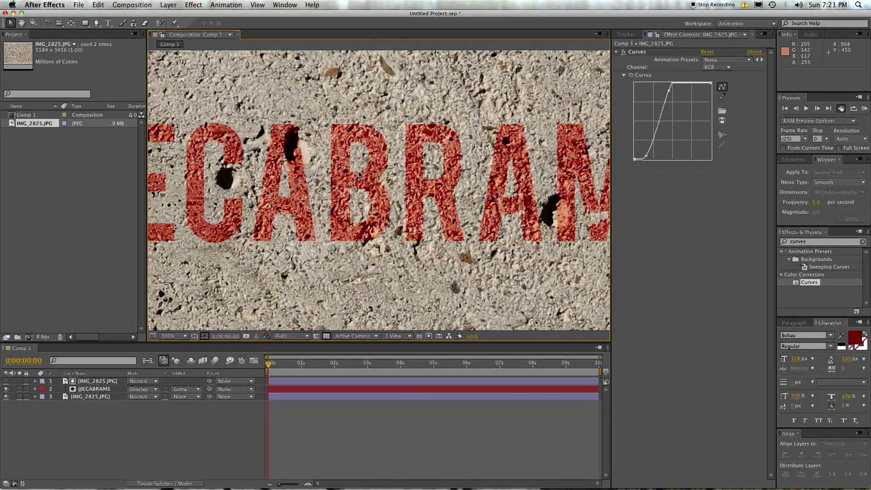
{"action": "key", "text": "comma"}
{"action": "left_click", "coordinate": [141, 389]}
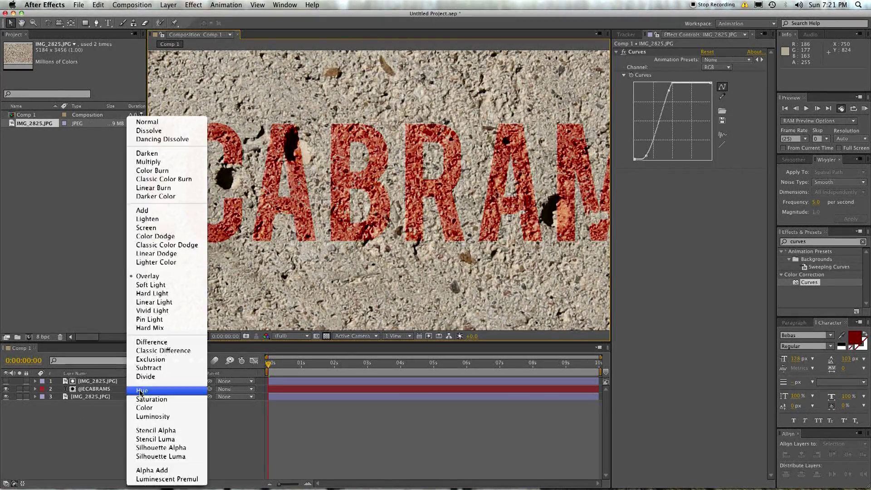
{"action": "left_click", "coordinate": [146, 163]}
{"action": "key", "text": "comma"}
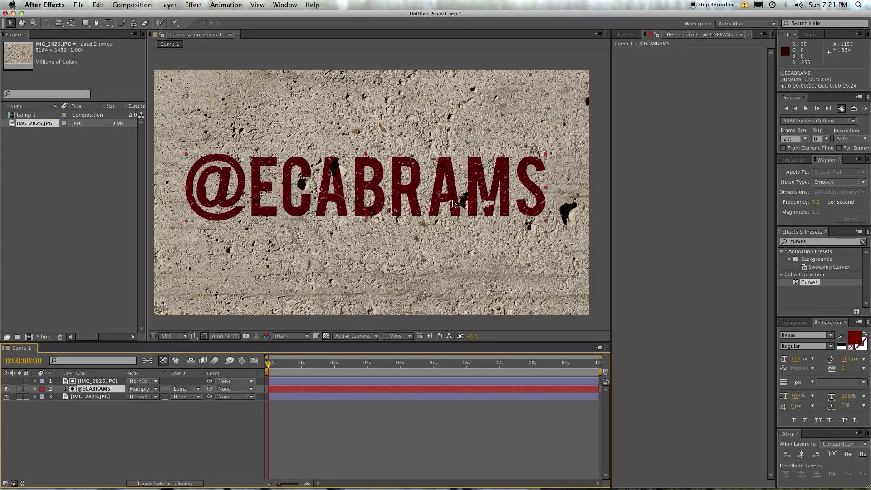
{"action": "left_click", "coordinate": [106, 382]}
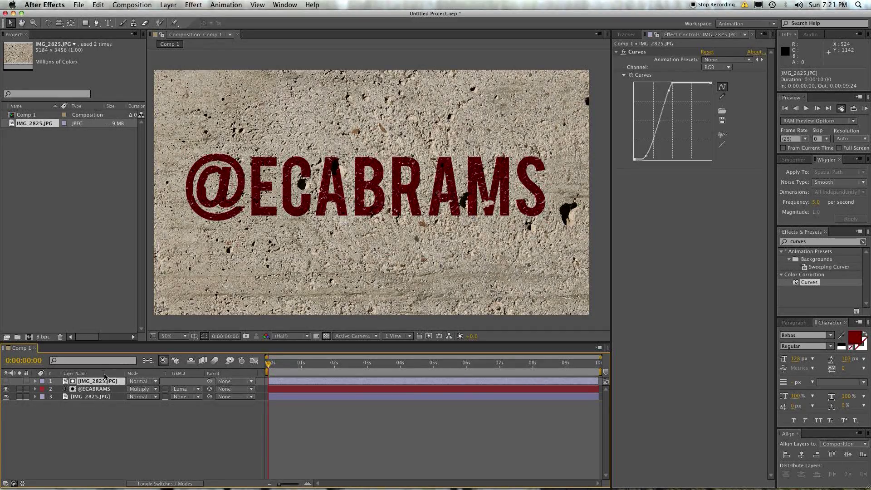
{"action": "left_click", "coordinate": [118, 389]}
{"action": "left_click", "coordinate": [99, 397]}
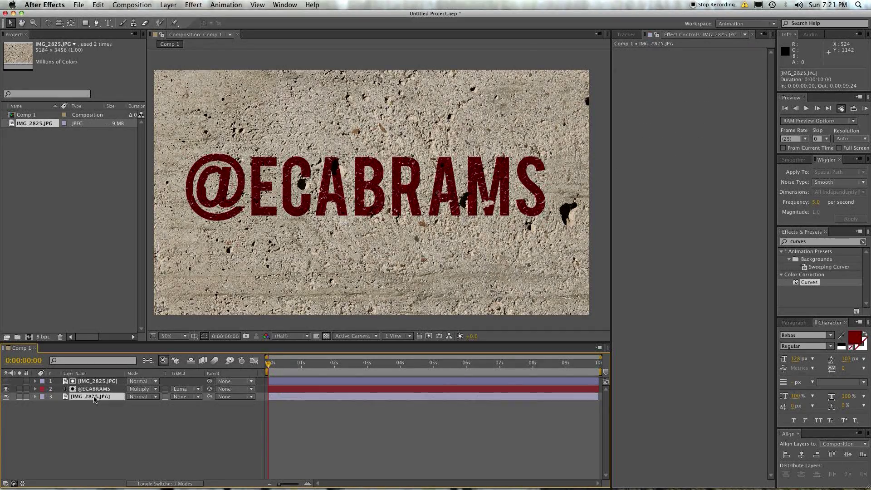
{"action": "left_click", "coordinate": [144, 428]}
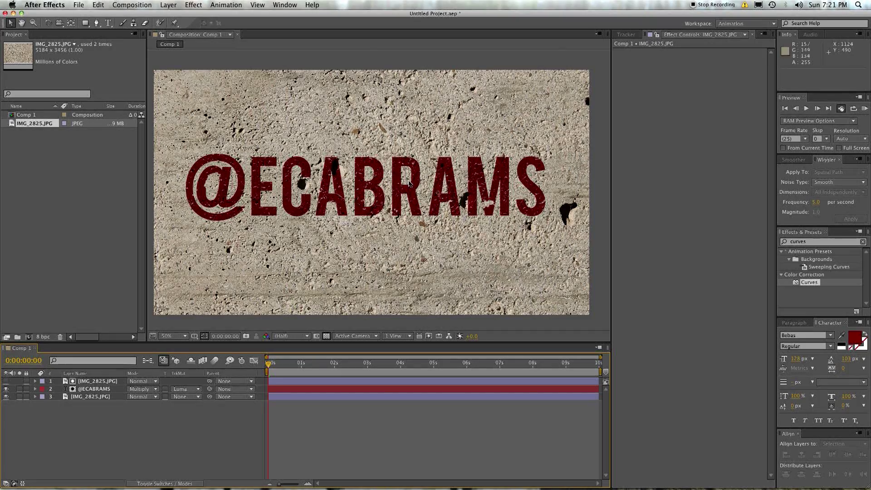
Step: Switch the title back to Overlay, then delete it together with the top concrete copy
{"action": "left_click", "coordinate": [290, 390]}
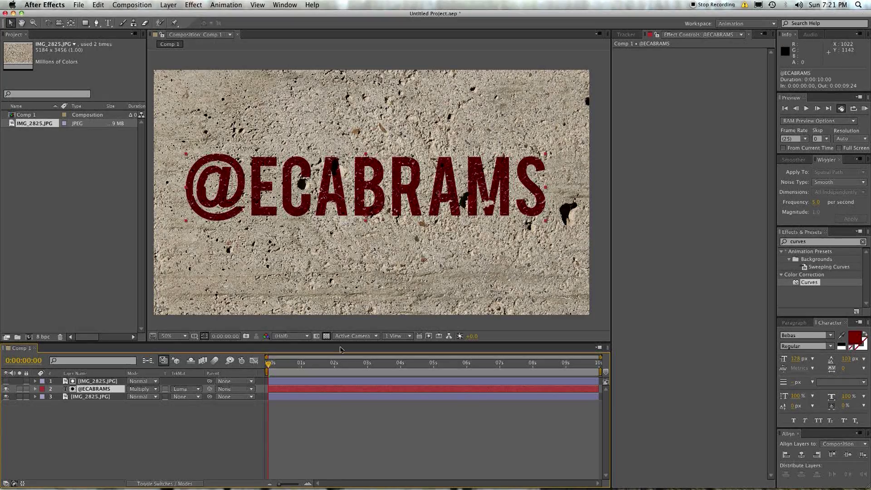
{"action": "left_click", "coordinate": [155, 389]}
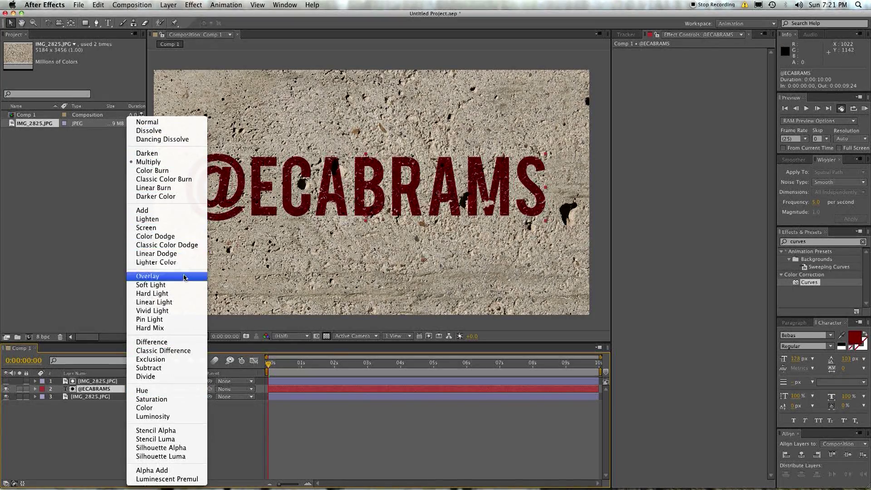
{"action": "left_click", "coordinate": [522, 188]}
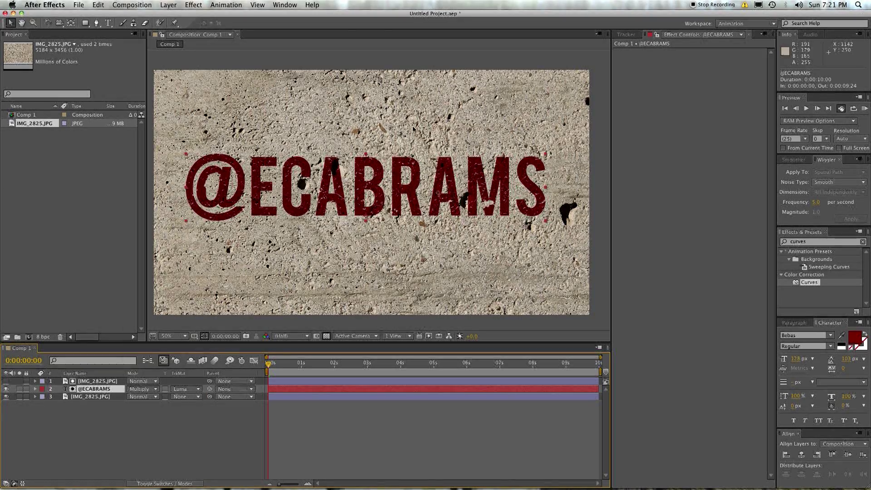
{"action": "left_click", "coordinate": [198, 396]}
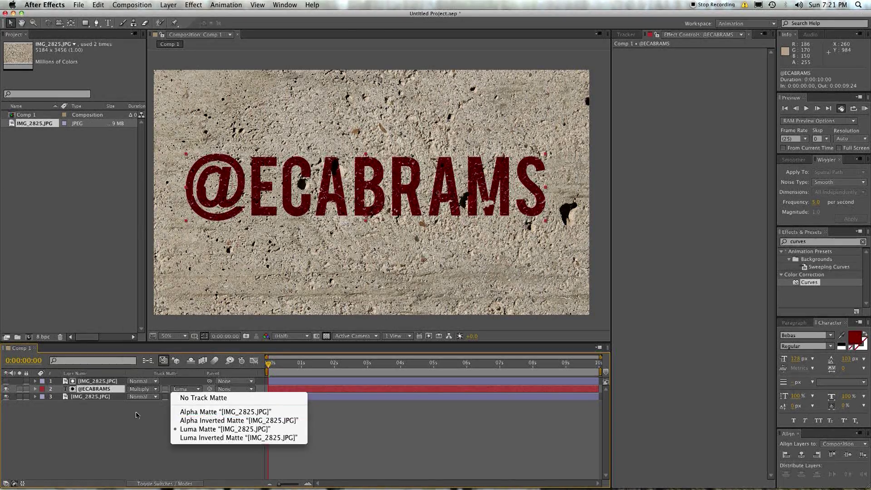
{"action": "left_click", "coordinate": [218, 389]}
{"action": "left_click", "coordinate": [142, 390]}
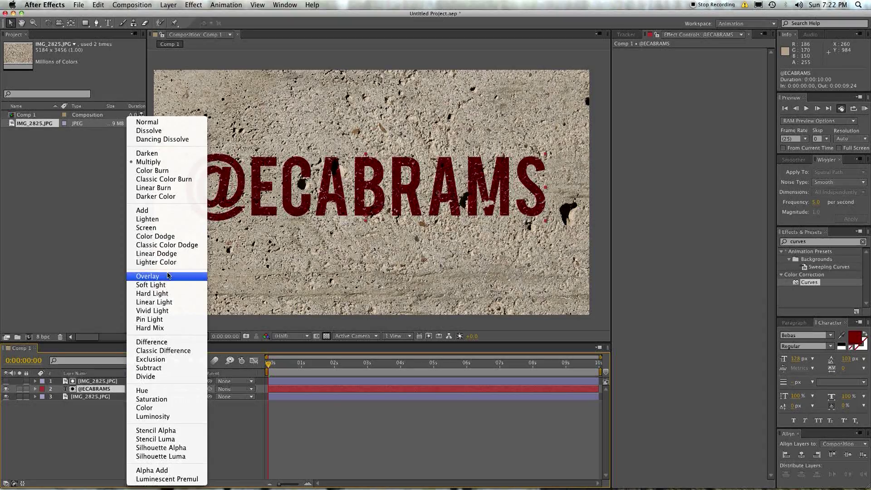
{"action": "left_click", "coordinate": [141, 245]}
{"action": "left_click", "coordinate": [114, 381], "text": "shift"}
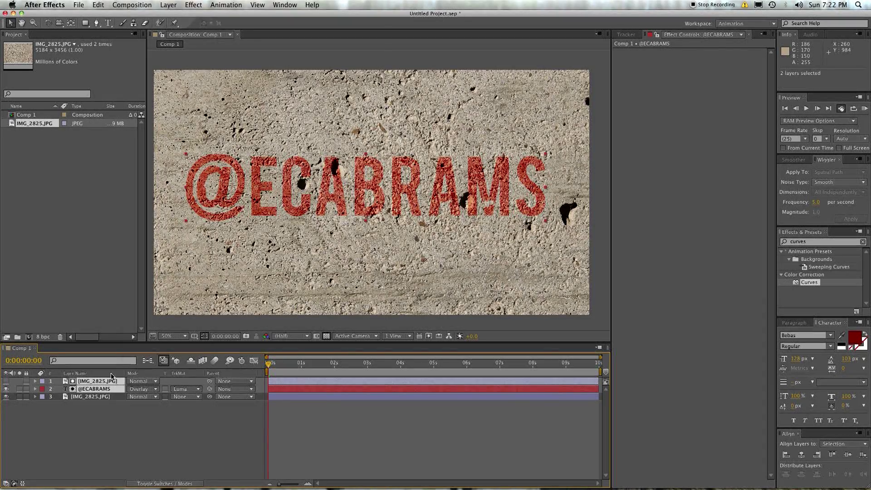
{"action": "key", "text": "Delete"}
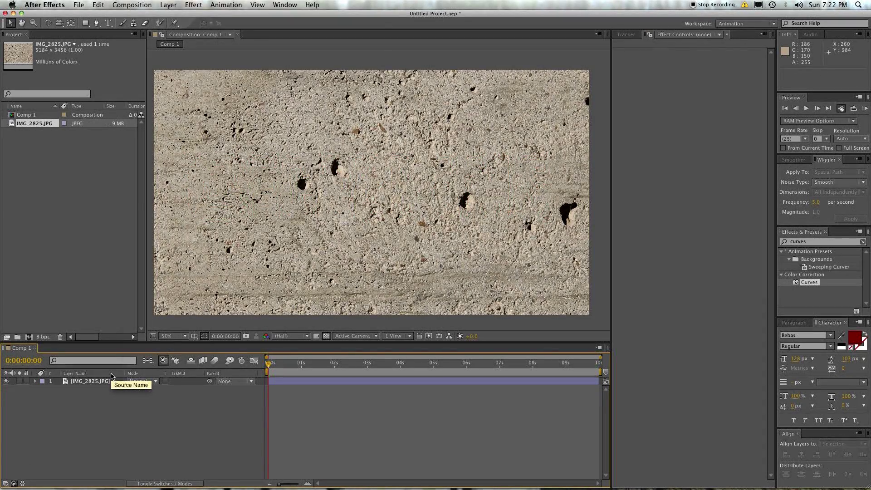
{"action": "left_click", "coordinate": [84, 383]}
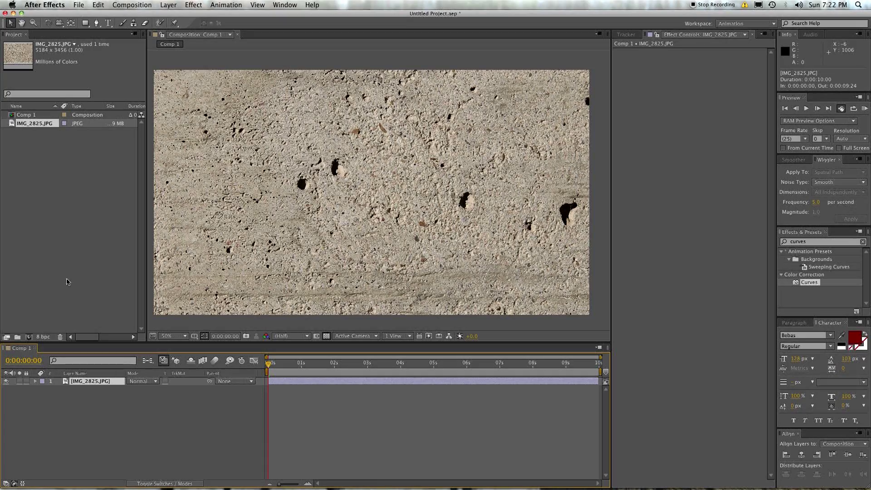
{"action": "left_click", "coordinate": [68, 282]}
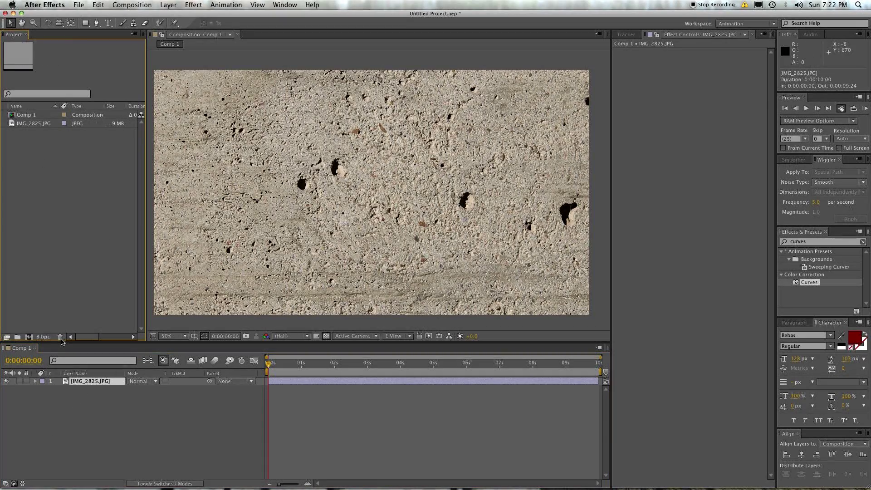
{"action": "key", "text": "super+z"}
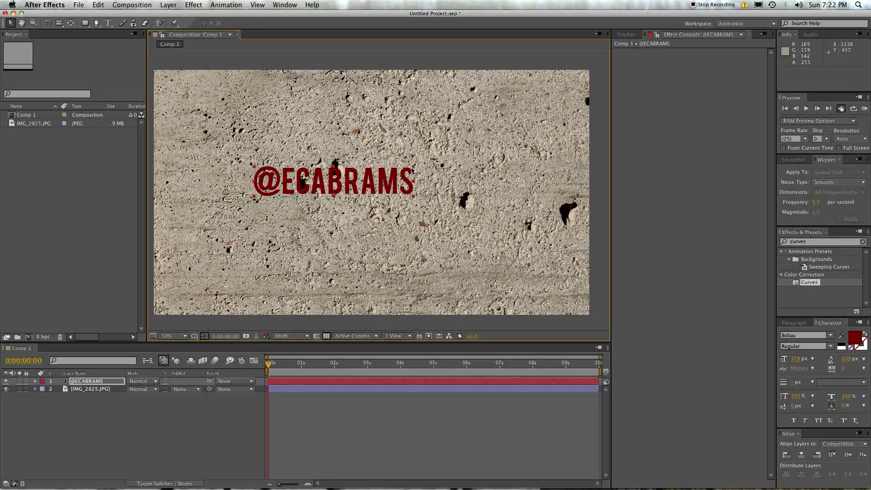
{"action": "left_click_drag", "start_coordinate": [412, 170], "coordinate": [489, 209]}
{"action": "left_click", "coordinate": [13, 169]}
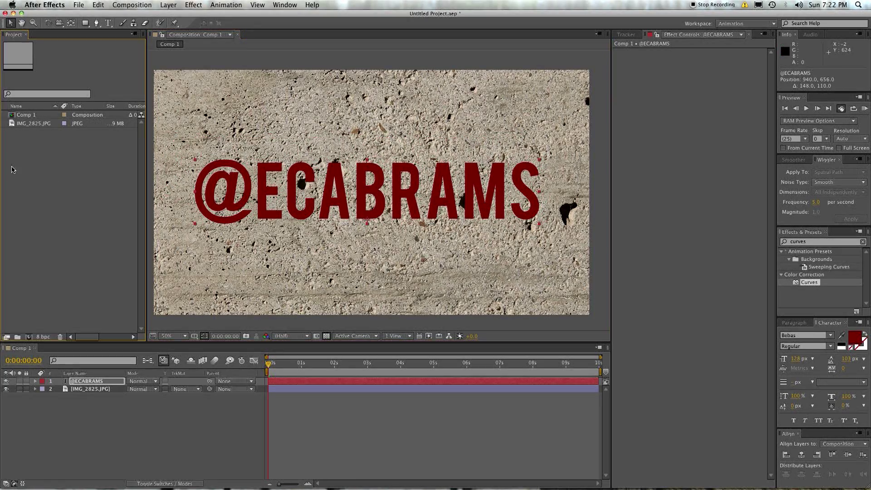
{"action": "double_click", "coordinate": [12, 169]}
{"action": "left_click", "coordinate": [368, 199]}
Step: Preview the candidate concrete photos, including IMG_2823.JPG, with Quick Look
{"action": "key", "text": "space"}
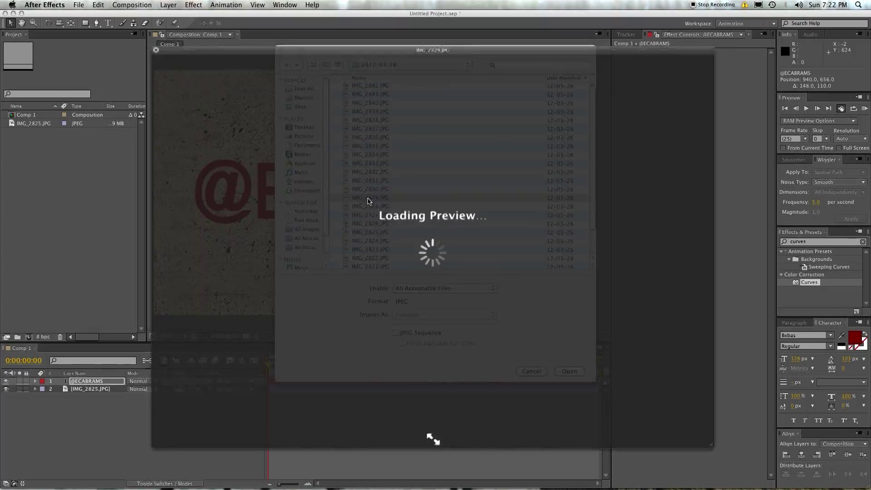
{"action": "key", "text": "space"}
{"action": "left_click", "coordinate": [367, 250]}
{"action": "key", "text": "space"}
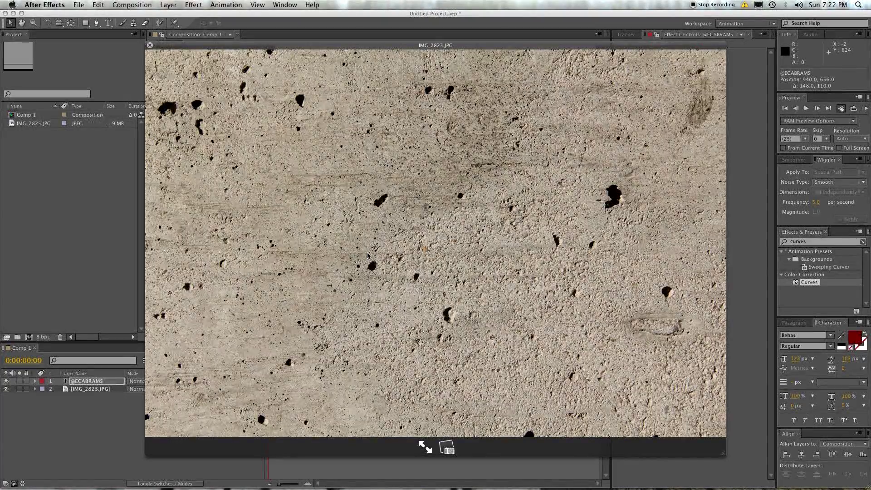
{"action": "key", "text": "Down"}
Step: Import IMG_2833.JPG and place it in the composition below the title
{"action": "key", "text": "space"}
{"action": "key", "text": "Return"}
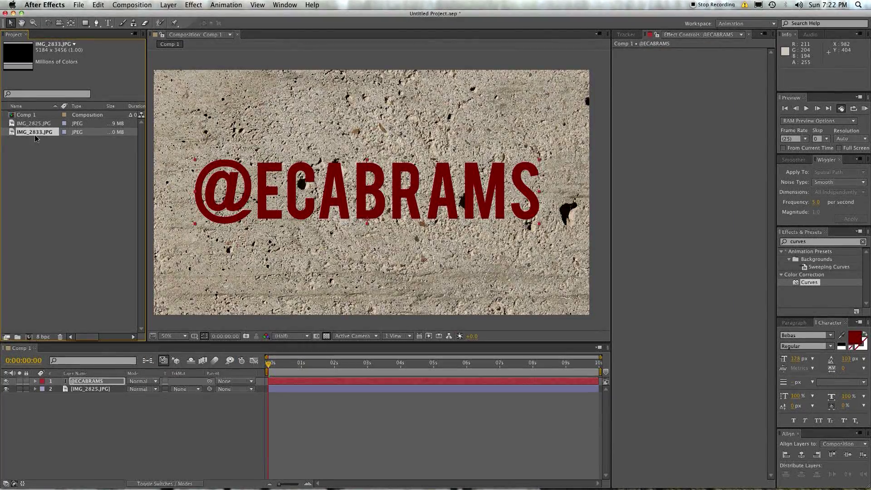
{"action": "left_click_drag", "start_coordinate": [50, 379], "coordinate": [69, 383]}
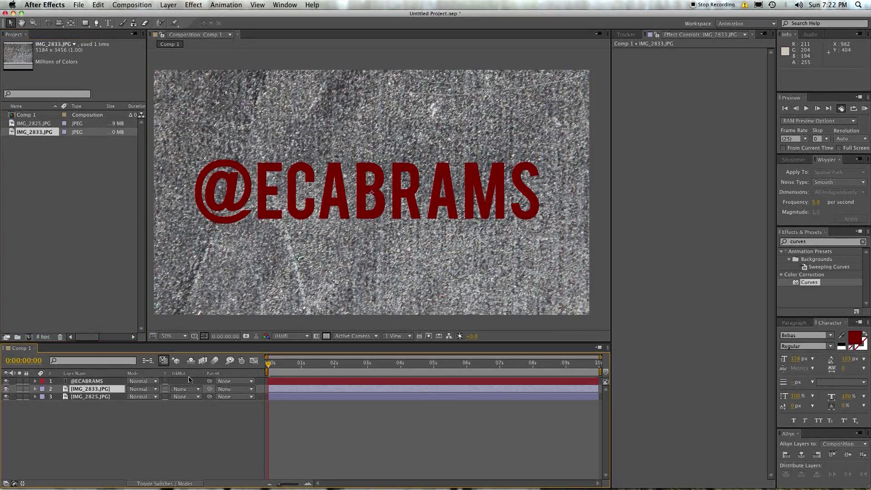
{"action": "left_click", "coordinate": [193, 391]}
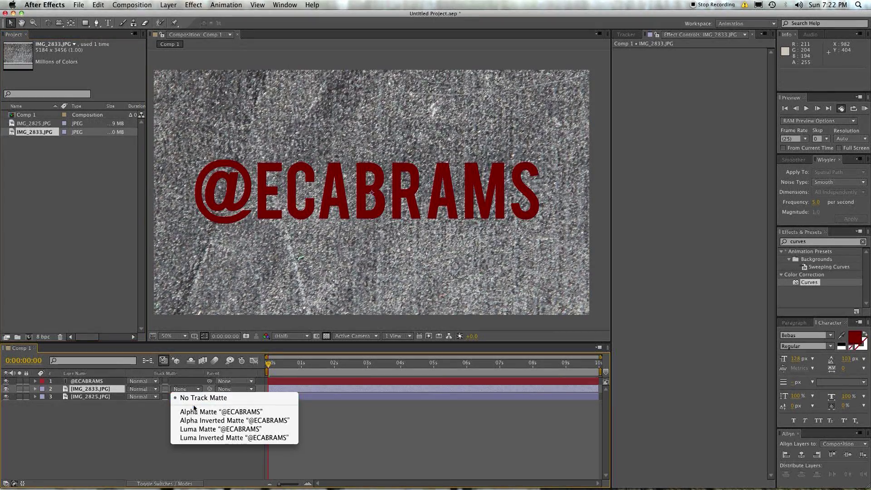
{"action": "left_click", "coordinate": [194, 411]}
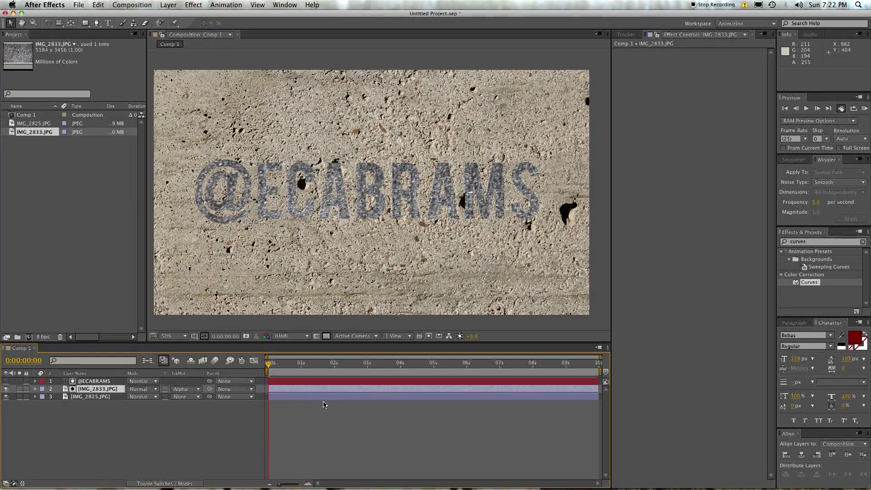
{"action": "left_click_drag", "start_coordinate": [797, 289], "coordinate": [713, 205]}
{"action": "left_click_drag", "start_coordinate": [711, 83], "coordinate": [691, 127]}
{"action": "left_click", "coordinate": [723, 145]}
{"action": "scroll", "coordinate": [490, 170], "scroll_direction": "up", "scroll_amount": 2}
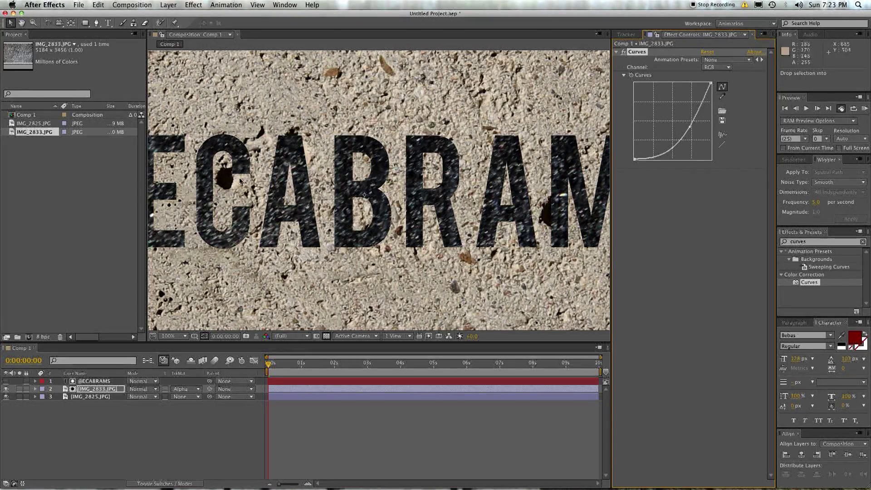
Step: Apply the Tint effect to the IMG_2833 texture layer
{"action": "left_click", "coordinate": [815, 242]}
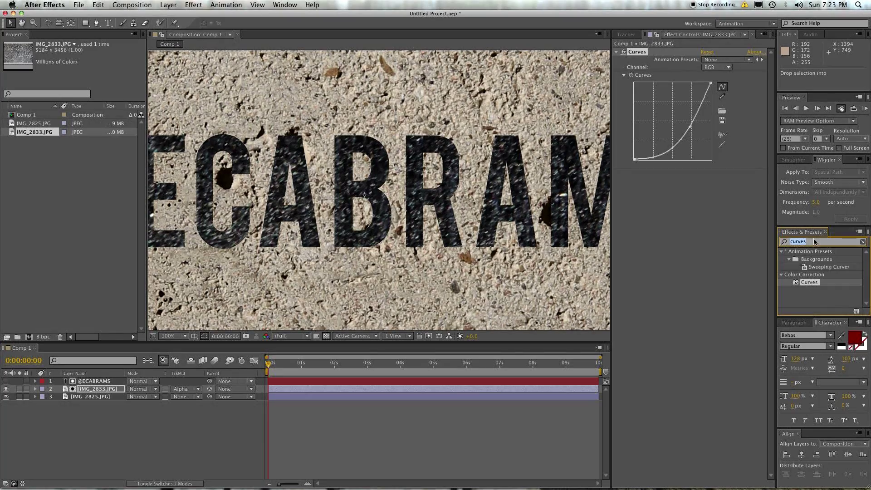
{"action": "type", "text": "tint"}
{"action": "left_click_drag", "start_coordinate": [814, 282], "coordinate": [681, 177]}
{"action": "scroll", "coordinate": [231, 110], "scroll_direction": "down", "scroll_amount": 2}
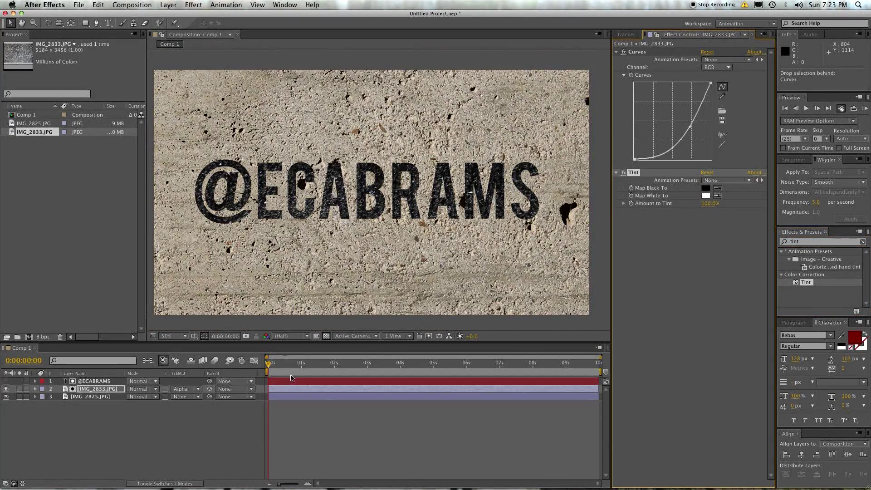
Step: Scale the texture to 41% and shift it inside the letters
{"action": "key", "text": "s"}
{"action": "left_click_drag", "start_coordinate": [160, 396], "coordinate": [137, 397]}
{"action": "left_click_drag", "start_coordinate": [190, 329], "coordinate": [184, 335]}
Step: Reshape the Curves to steepen the letters' darkness and reselect IMG_2833
{"action": "mouse_move", "coordinate": [691, 131]}
{"action": "left_mouse_down"}
{"action": "mouse_move", "coordinate": [686, 113]}
{"action": "mouse_move", "coordinate": [691, 132]}
{"action": "left_mouse_up"}
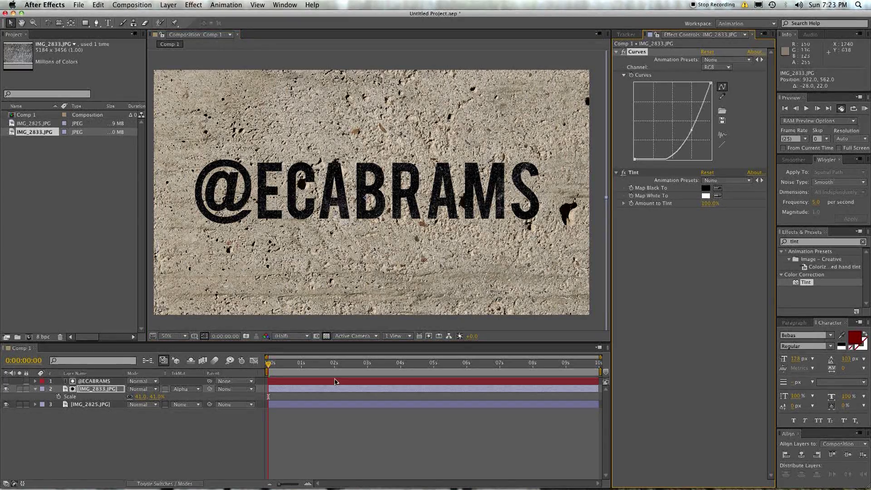
{"action": "left_click", "coordinate": [94, 471]}
{"action": "scroll", "coordinate": [360, 185], "scroll_direction": "down", "scroll_amount": 2}
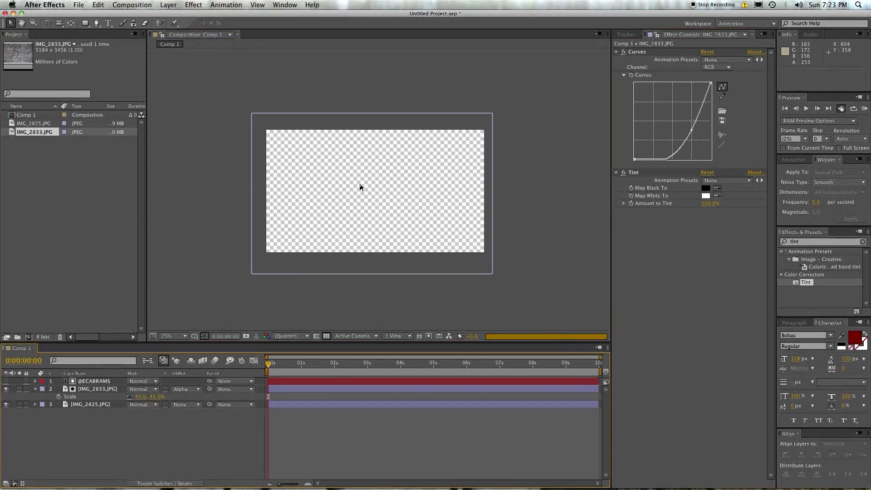
{"action": "scroll", "coordinate": [337, 168], "scroll_direction": "up", "scroll_amount": 2}
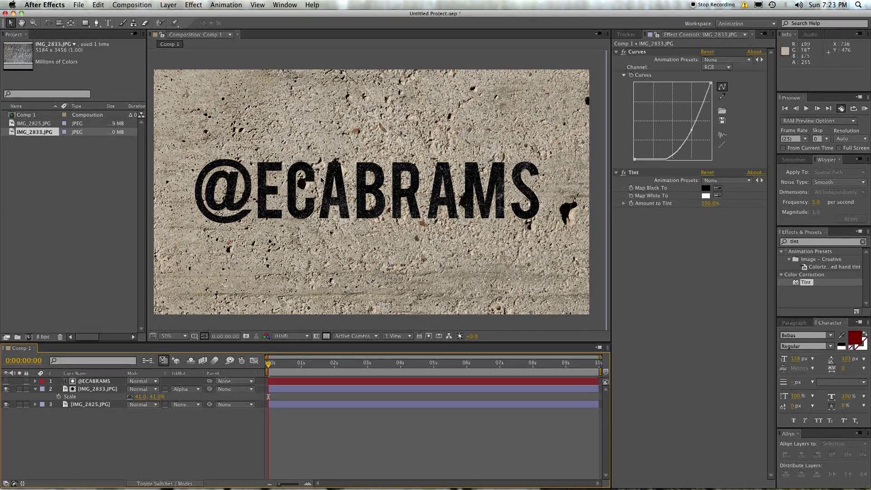
{"action": "left_click", "coordinate": [93, 389]}
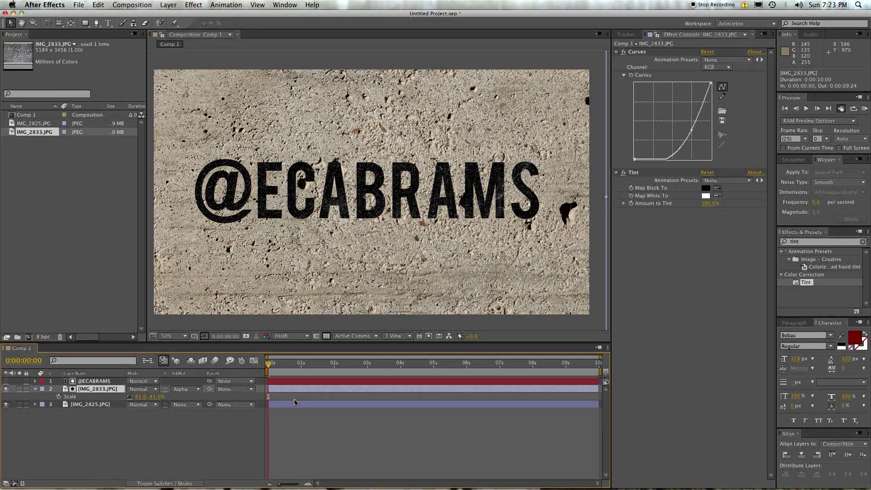
{"action": "left_click", "coordinate": [97, 382]}
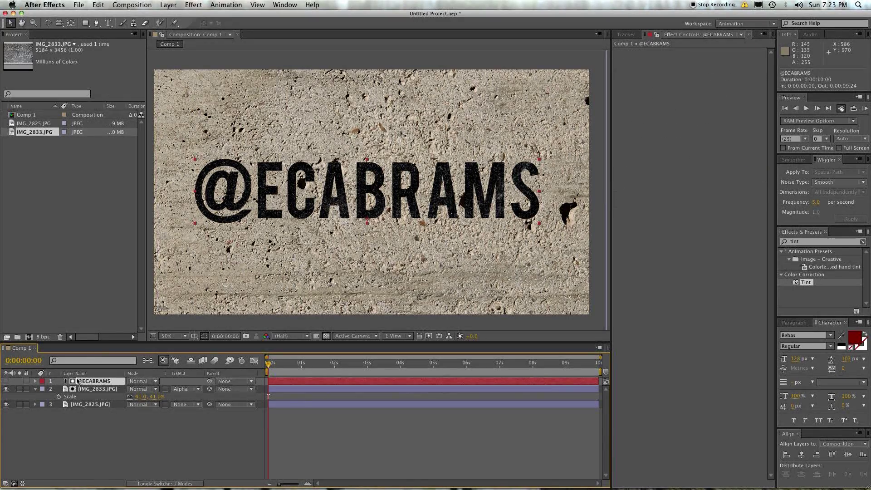
{"action": "left_click_drag", "start_coordinate": [333, 173], "coordinate": [354, 185]}
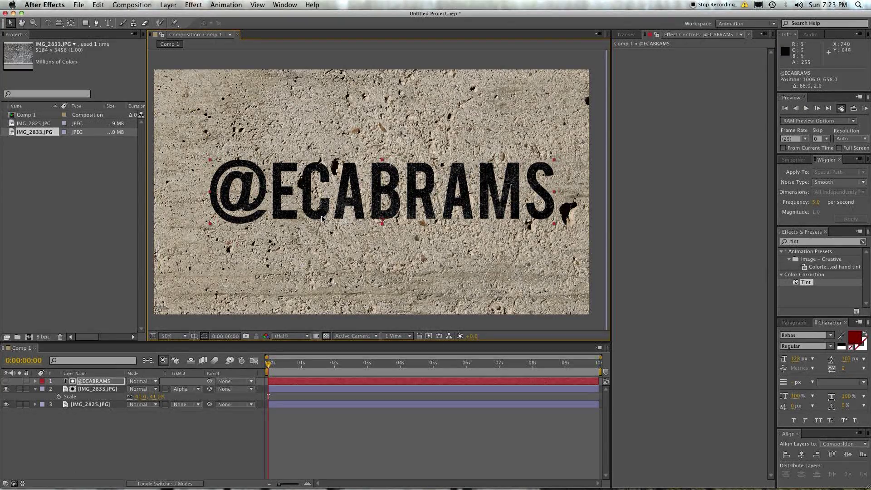
{"action": "mouse_move", "coordinate": [334, 196]}
{"action": "left_mouse_down"}
{"action": "mouse_move", "coordinate": [310, 200]}
{"action": "mouse_move", "coordinate": [317, 200]}
{"action": "left_mouse_up"}
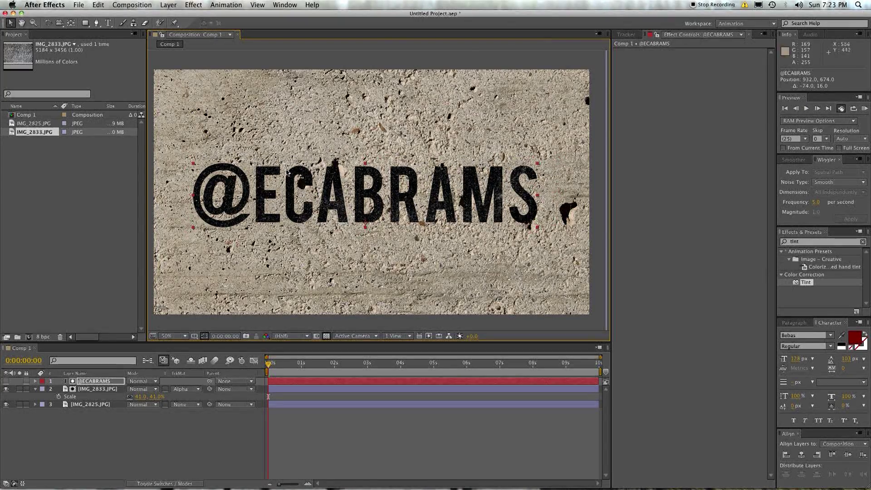
{"action": "left_click", "coordinate": [224, 391]}
{"action": "left_click", "coordinate": [231, 413]}
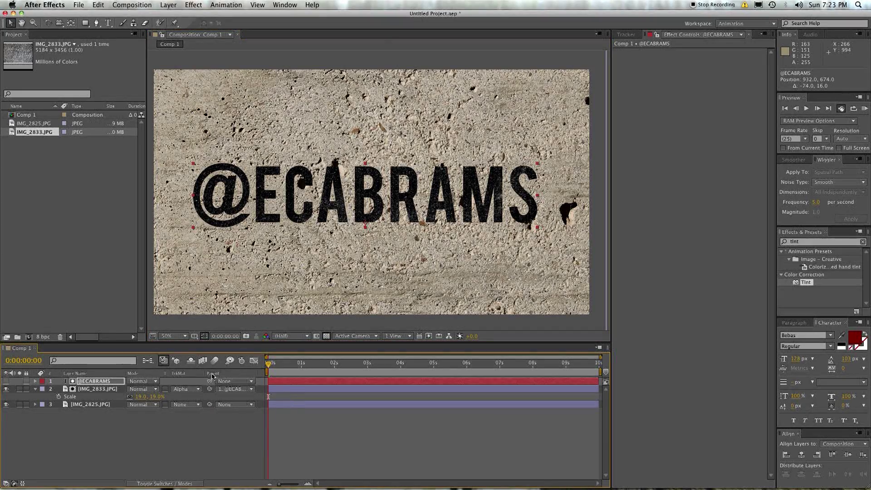
{"action": "left_click", "coordinate": [113, 381]}
{"action": "key", "text": "s"}
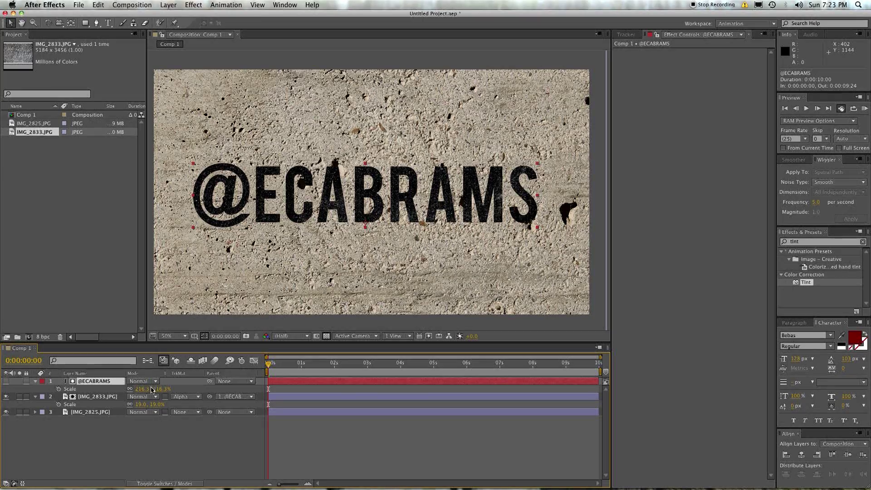
{"action": "mouse_move", "coordinate": [152, 389]}
{"action": "left_mouse_down"}
{"action": "mouse_move", "coordinate": [145, 390]}
{"action": "mouse_move", "coordinate": [160, 390]}
{"action": "mouse_move", "coordinate": [150, 388]}
{"action": "left_mouse_up"}
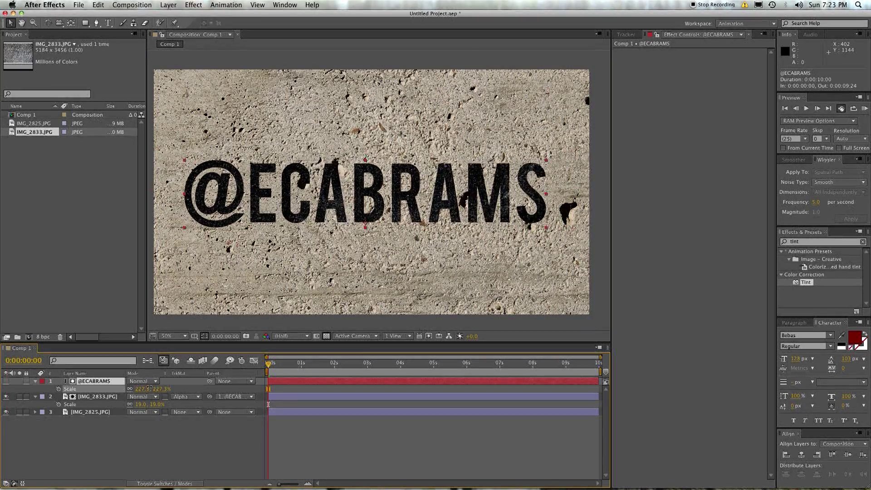
{"action": "key", "text": "super+z"}
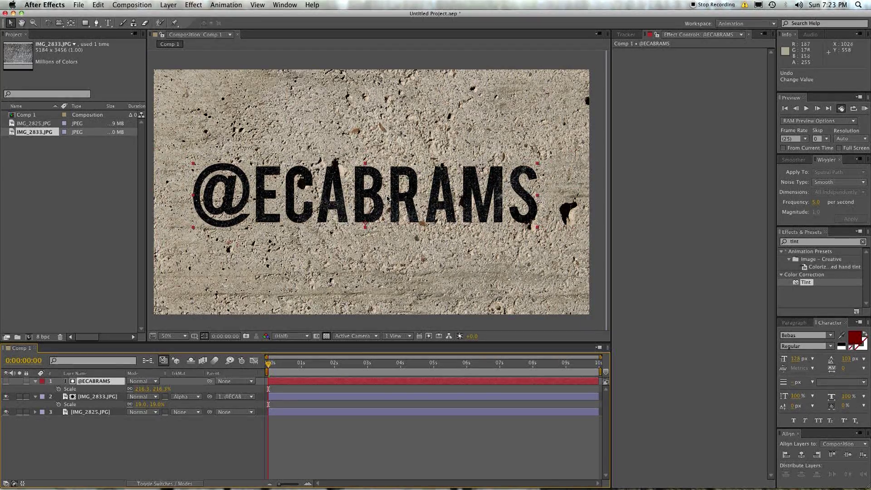
Step: Fine-tune the title's position left and down on the concrete wall, checking at 100% zoom
{"action": "mouse_move", "coordinate": [388, 199]}
{"action": "left_mouse_down"}
{"action": "mouse_move", "coordinate": [352, 151]}
{"action": "mouse_move", "coordinate": [380, 177]}
{"action": "mouse_move", "coordinate": [375, 191]}
{"action": "mouse_move", "coordinate": [323, 171]}
{"action": "mouse_move", "coordinate": [294, 186]}
{"action": "mouse_move", "coordinate": [410, 199]}
{"action": "mouse_move", "coordinate": [391, 195]}
{"action": "left_mouse_up"}
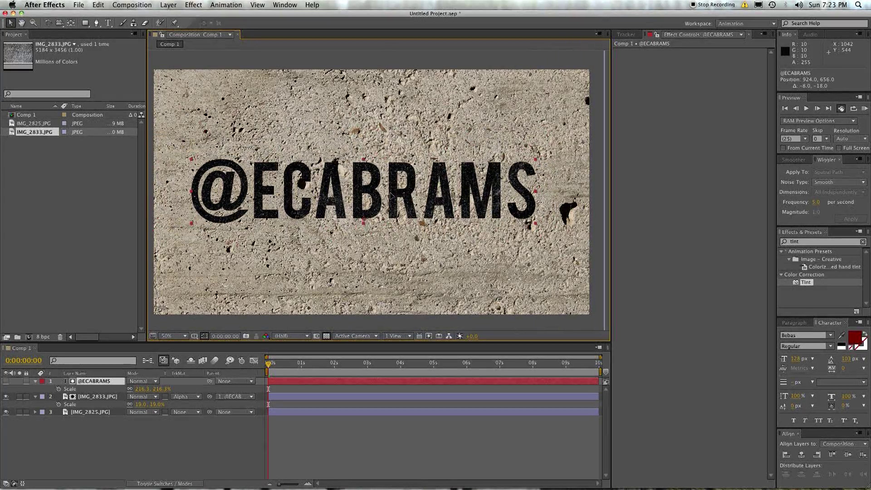
{"action": "key", "text": "period"}
{"action": "key", "text": "comma"}
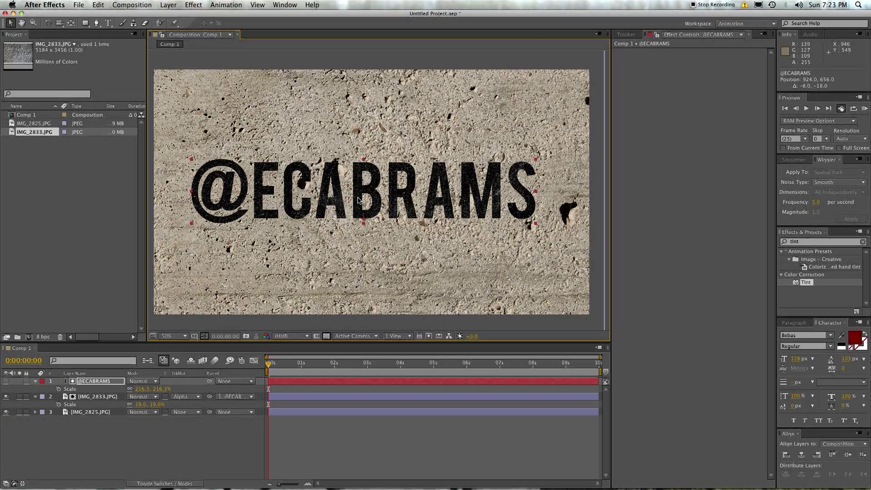
{"action": "left_click_drag", "start_coordinate": [359, 200], "coordinate": [358, 202]}
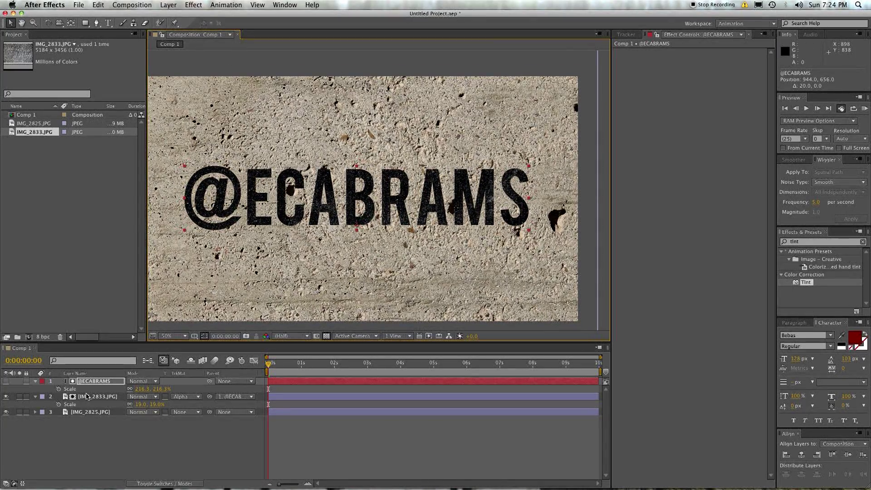
{"action": "left_click_drag", "start_coordinate": [361, 195], "coordinate": [387, 202]}
{"action": "left_click", "coordinate": [135, 431]}
{"action": "left_click", "coordinate": [132, 426]}
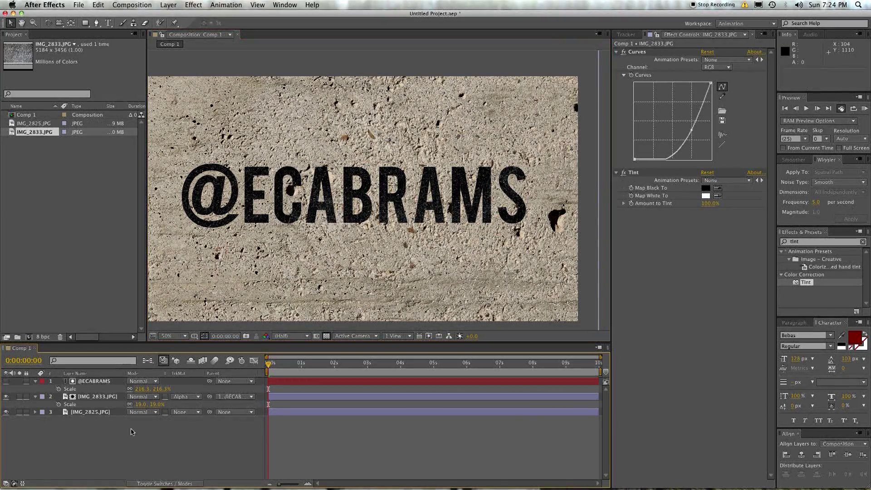
{"action": "left_click", "coordinate": [88, 397]}
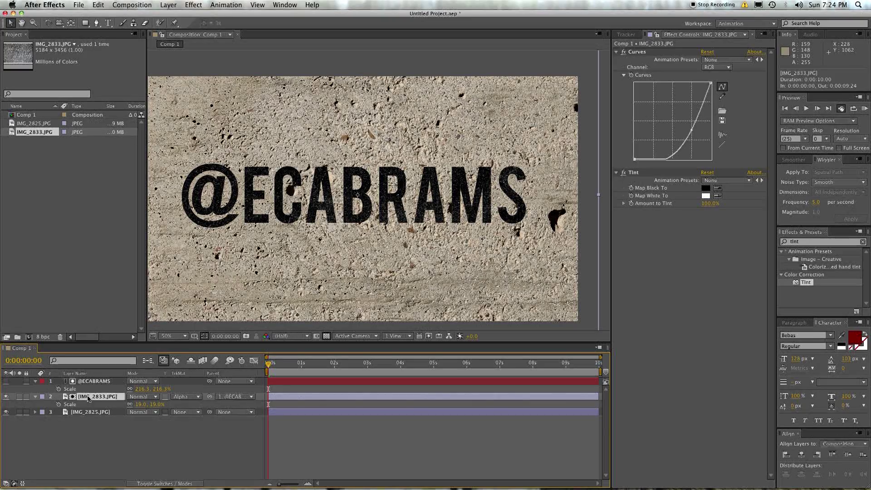
{"action": "left_click", "coordinate": [92, 383], "text": "shift"}
{"action": "key", "text": "super+shift+c"}
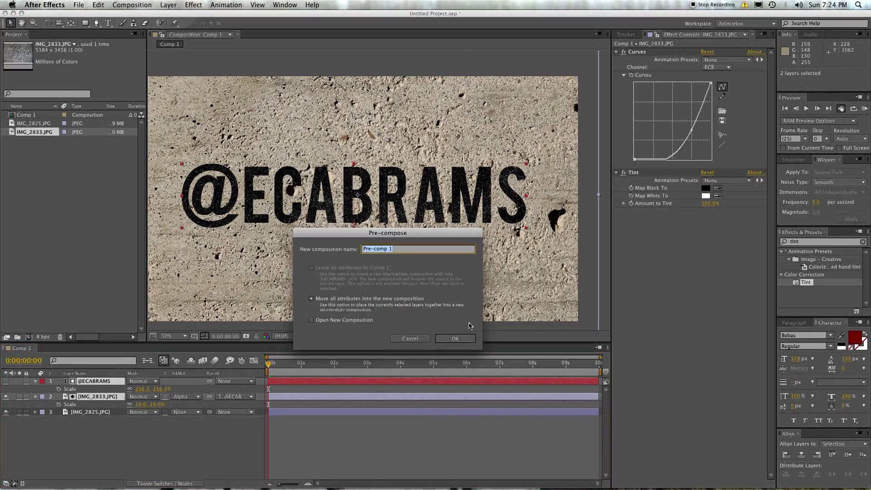
{"action": "left_click", "coordinate": [456, 339]}
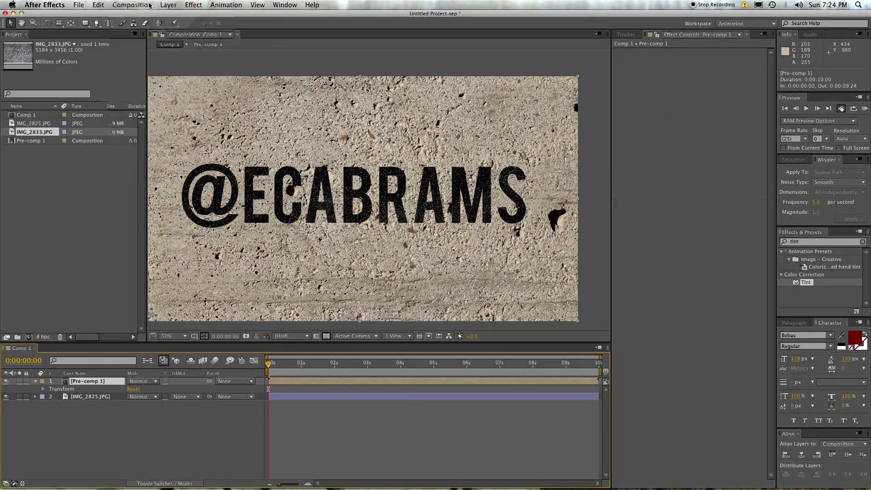
{"action": "left_click", "coordinate": [168, 4]}
Step: Add Drop Shadow to Pre-comp 1, then Drop Shadow and Bevel and Emboss to the title
{"action": "mouse_move", "coordinate": [204, 196]}
{"action": "key", "text": "Return"}
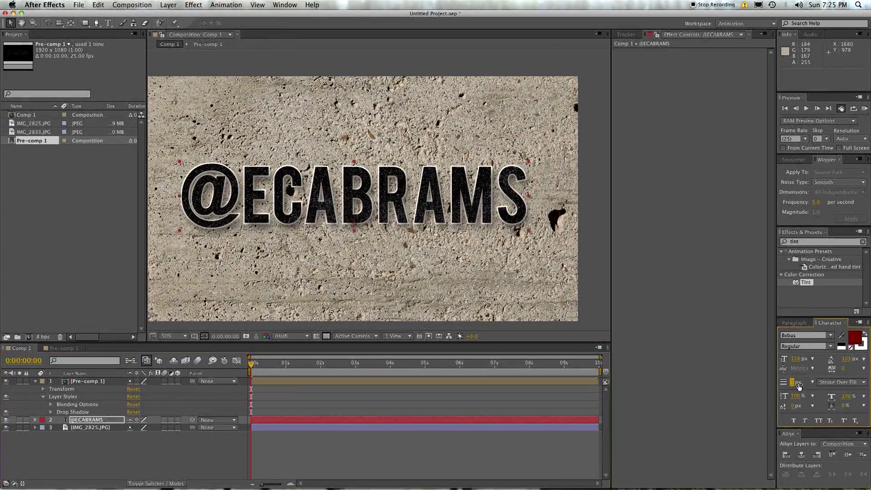
{"action": "left_click", "coordinate": [168, 5]}
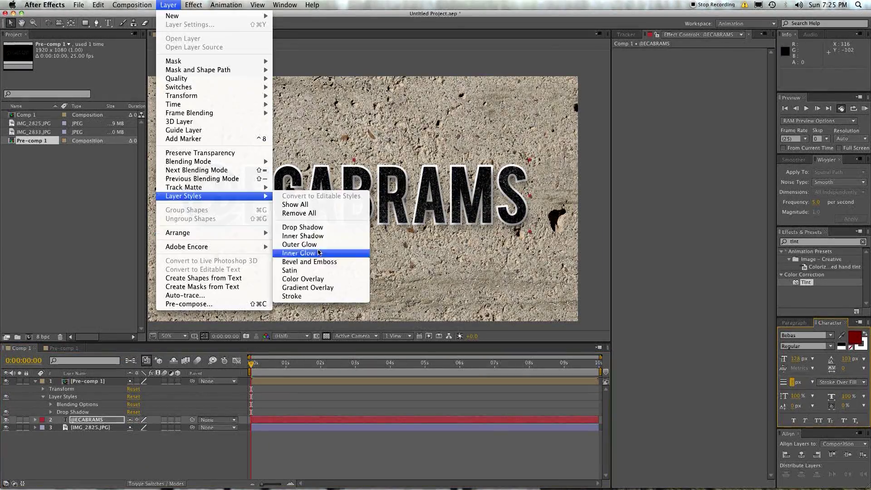
{"action": "left_click", "coordinate": [311, 297]}
{"action": "left_click", "coordinate": [167, 4]}
{"action": "left_click", "coordinate": [311, 272]}
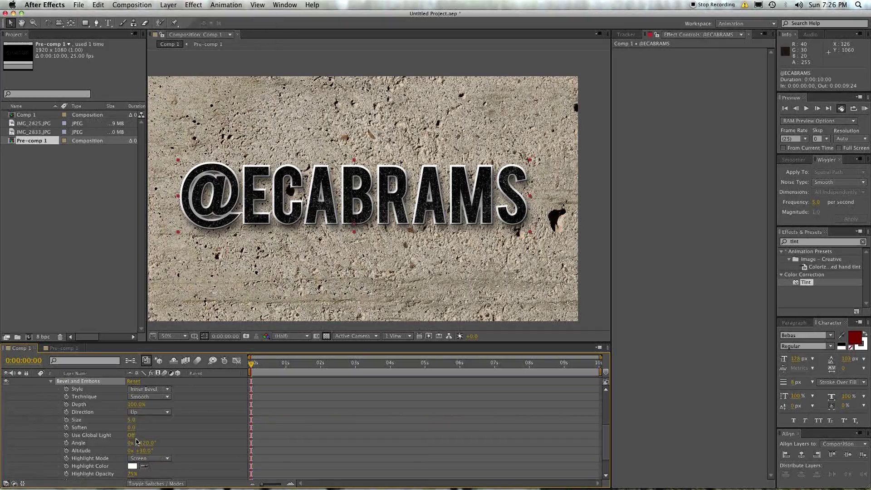
Step: Add a Gradient Overlay to the title, sample a concrete grey text colour, and style Pre-comp 1
{"action": "left_click", "coordinate": [167, 5]}
{"action": "left_click", "coordinate": [299, 183]}
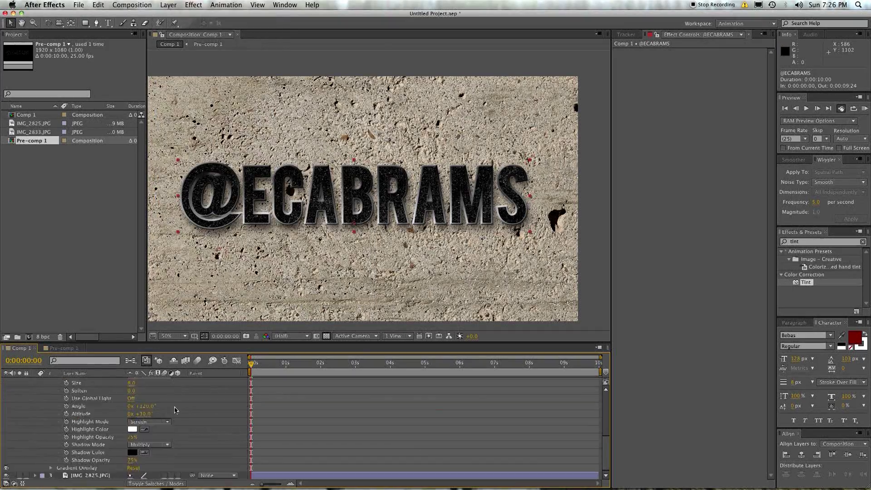
{"action": "left_click", "coordinate": [856, 339]}
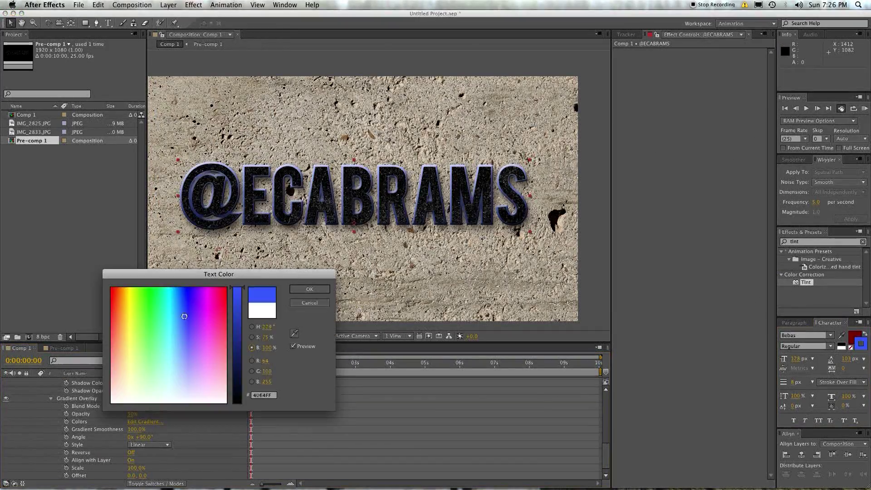
{"action": "left_click", "coordinate": [421, 280]}
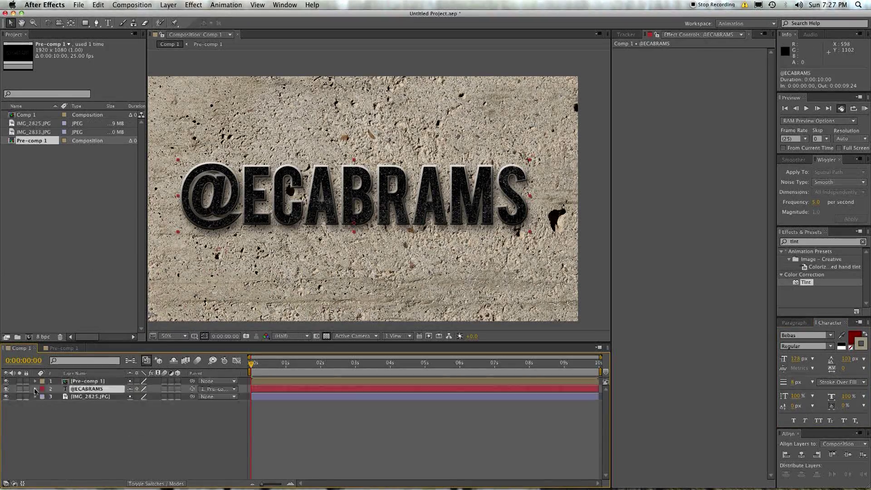
{"action": "left_click", "coordinate": [168, 5]}
{"action": "left_click", "coordinate": [317, 222]}
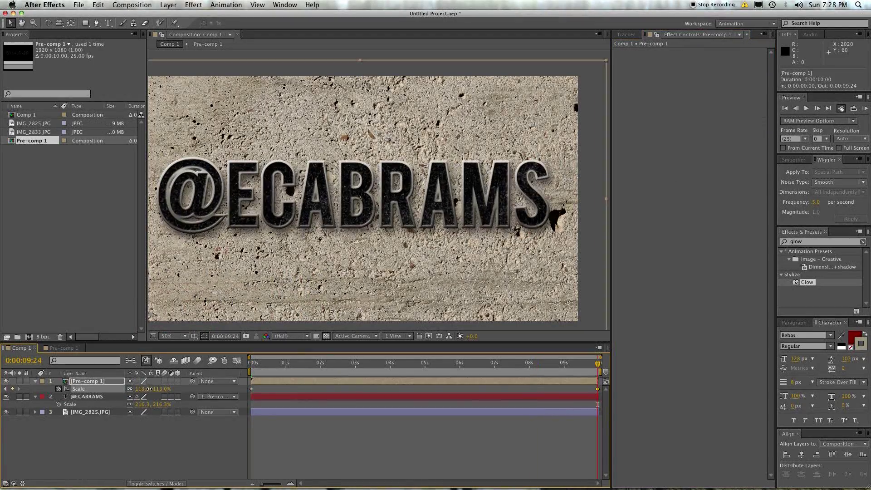
Step: RAM-preview Pre-comp 1's scale animation and play back the cached frames
{"action": "key", "text": "KP_0"}
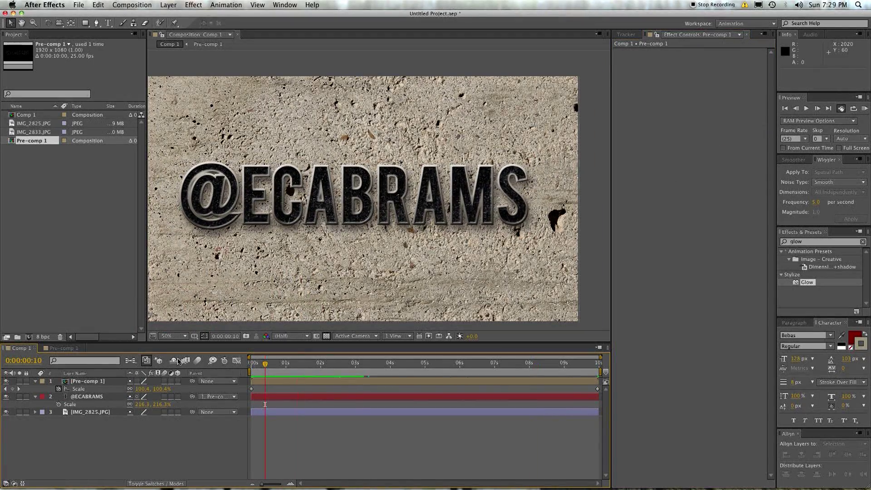
{"action": "left_click", "coordinate": [251, 208]}
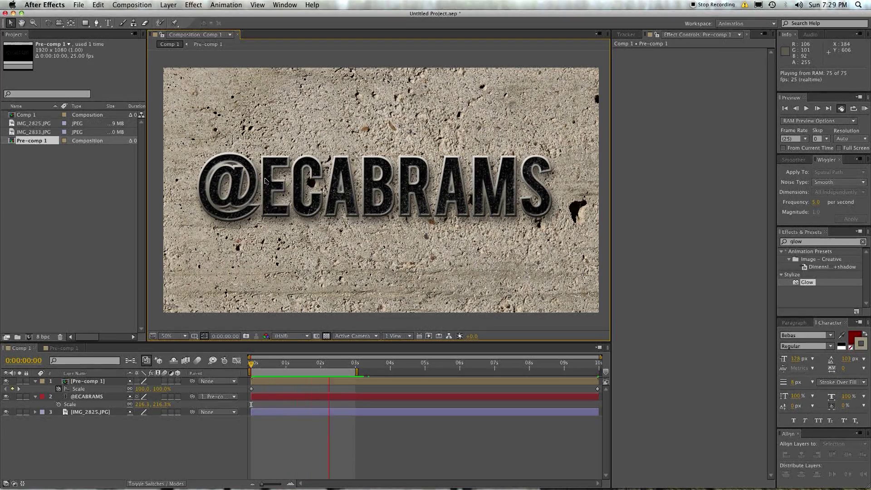
{"action": "key", "text": "space"}
{"action": "key", "text": "slash"}
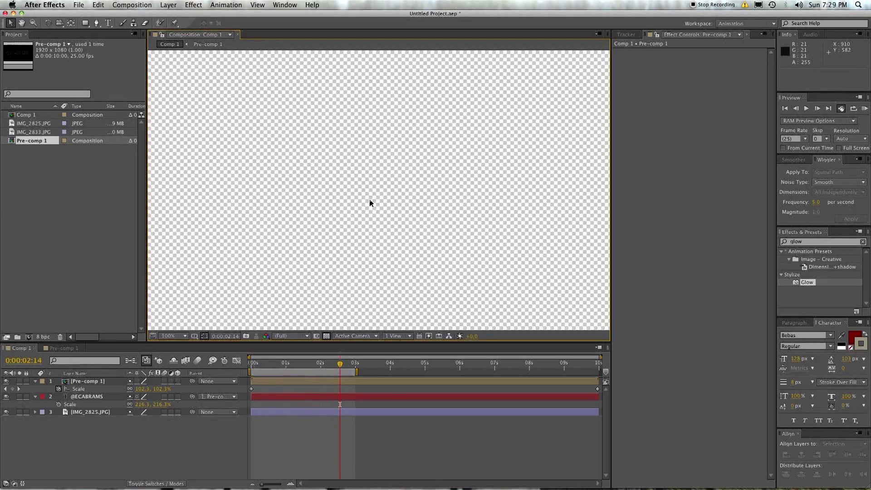
{"action": "key", "text": "h"}
{"action": "left_click_drag", "start_coordinate": [312, 194], "coordinate": [481, 205]}
{"action": "key", "text": "v"}
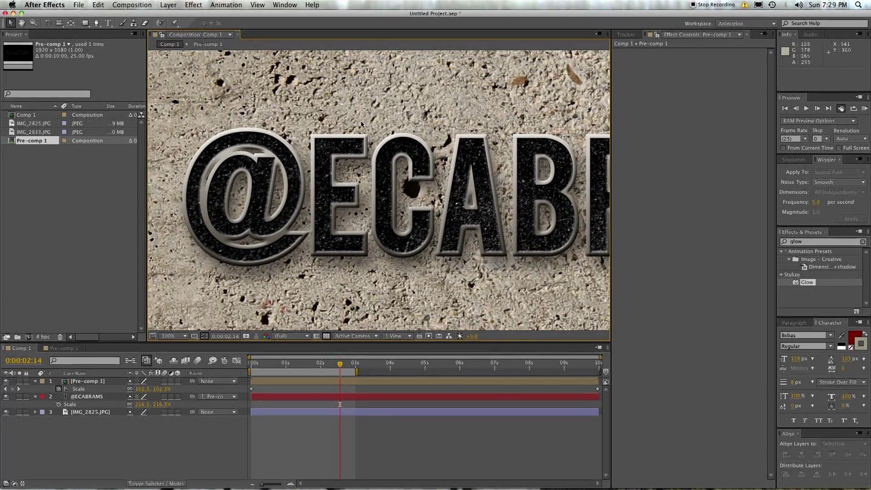
{"action": "key", "text": "h"}
{"action": "left_click_drag", "start_coordinate": [424, 113], "coordinate": [489, 119]}
{"action": "key", "text": "v"}
{"action": "key", "text": "period"}
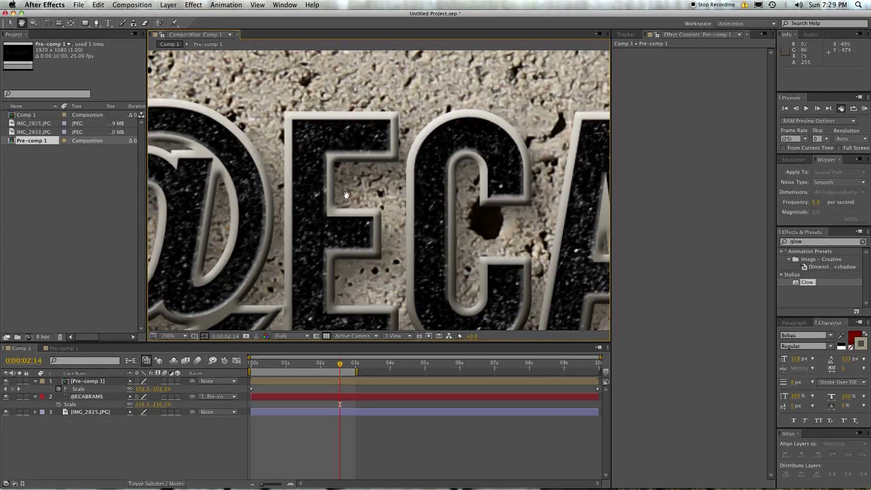
{"action": "key", "text": "shift+slash"}
{"action": "left_click", "coordinate": [285, 356]}
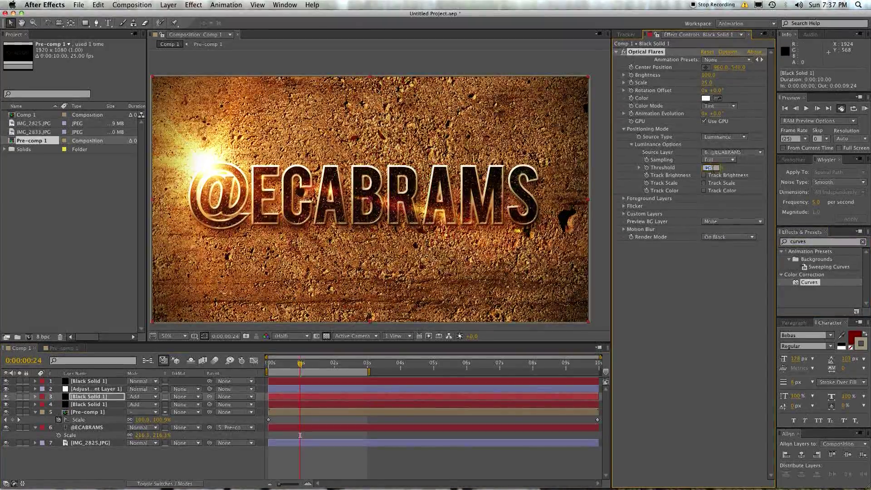
Step: Undo the flare source layer change and move the current time to 0:00:01:10
{"action": "key", "text": "super+z"}
{"action": "key", "text": "super+z"}
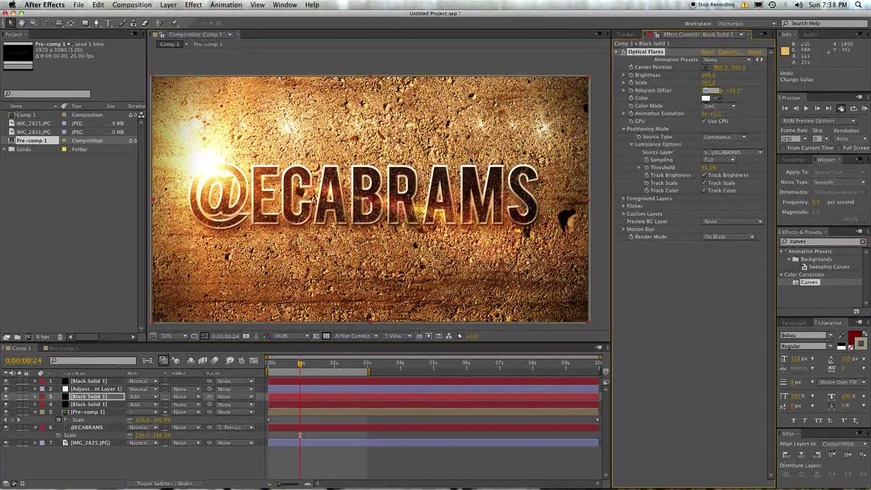
{"action": "left_click", "coordinate": [314, 365]}
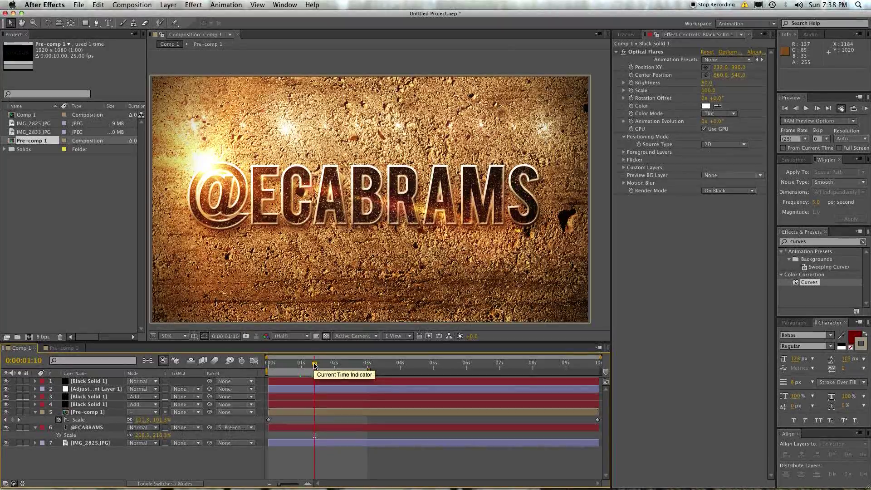